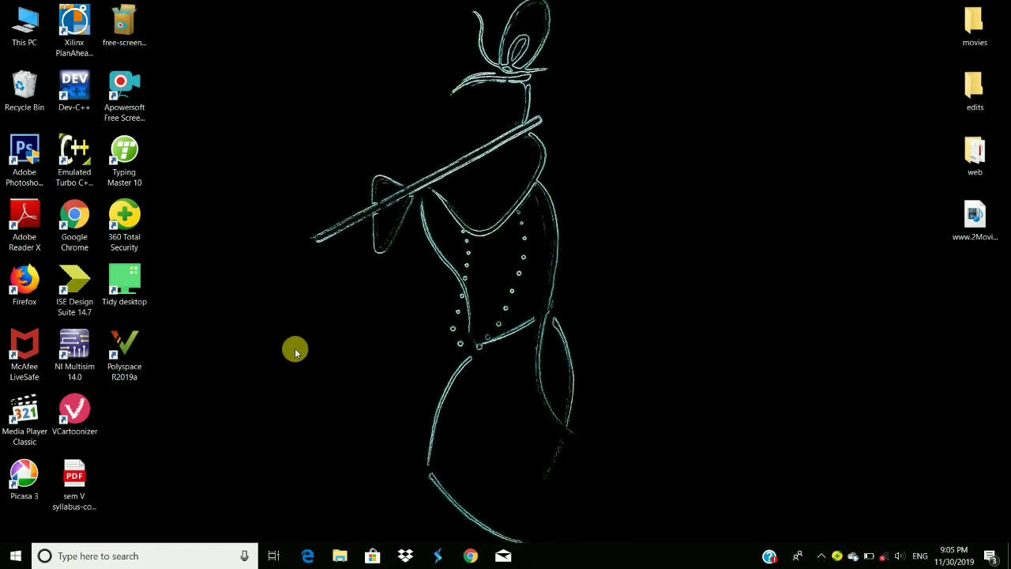
Step: Launch NI Multisim 14.0 from its desktop shortcut to get a blank Design1 sheet
left_click(89, 346)
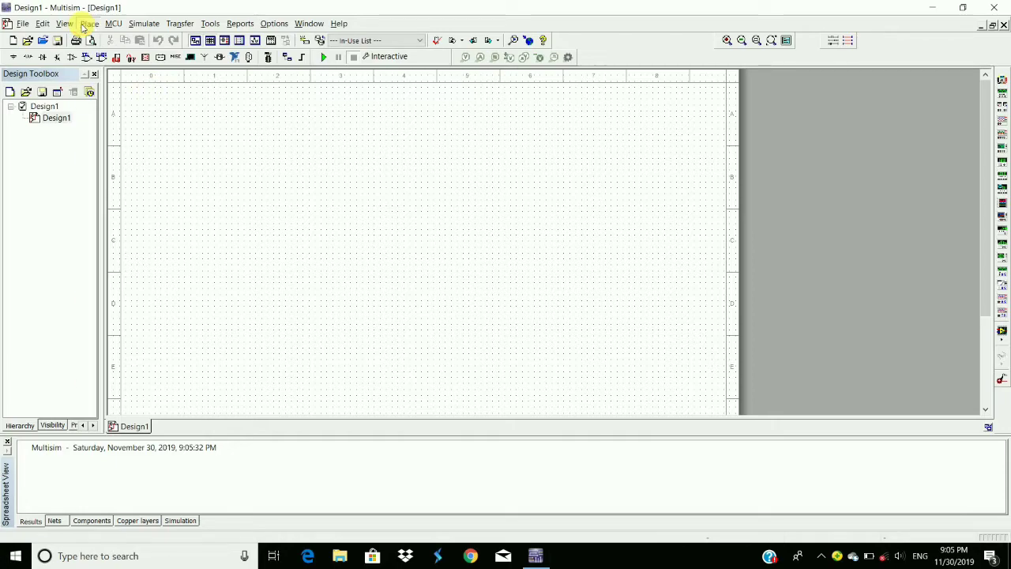
Step: Search the Diodes group of the component chooser for 1n4007
left_click(87, 24)
left_click(104, 39)
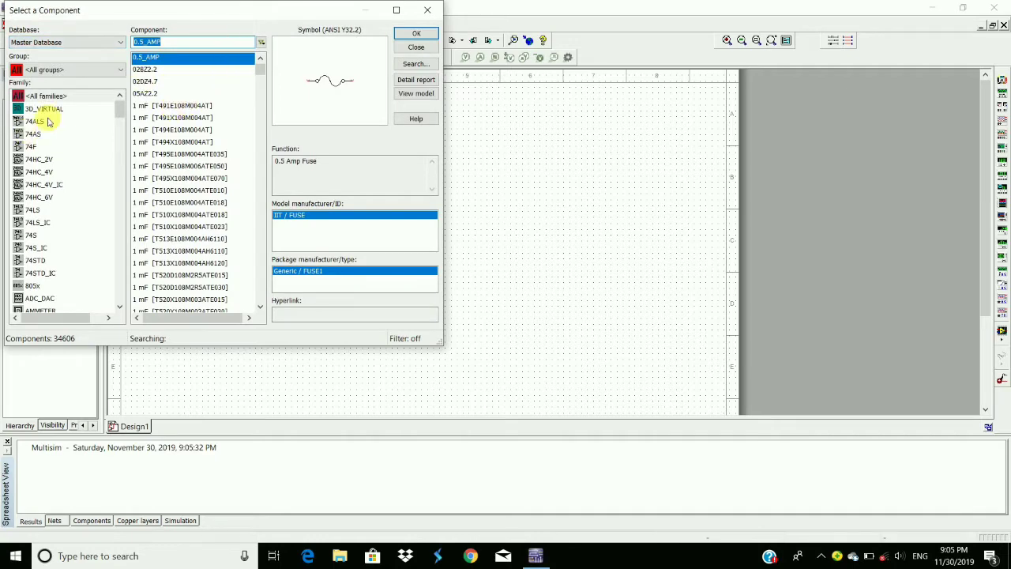
left_click(80, 72)
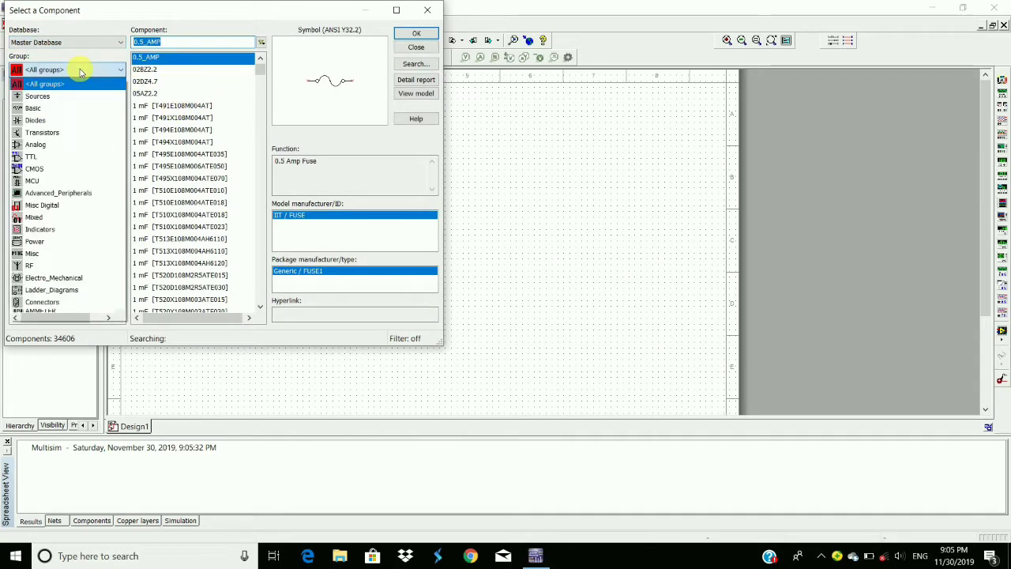
left_click(66, 120)
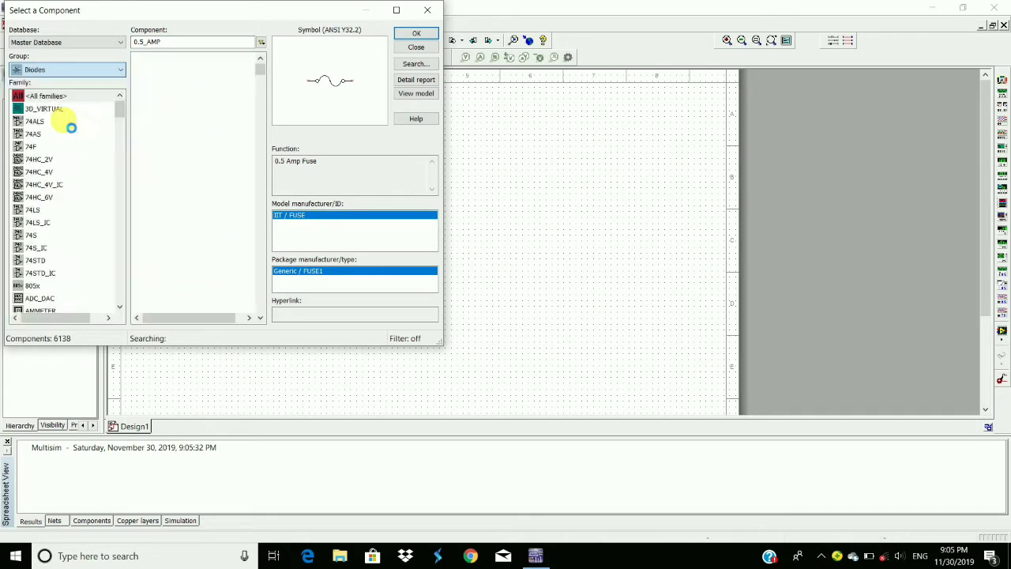
left_click(241, 42)
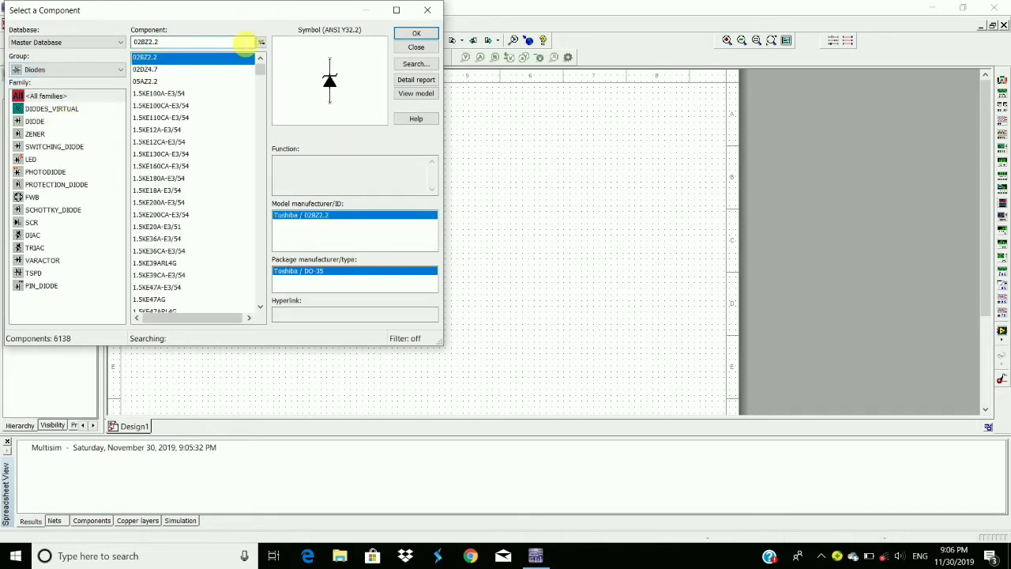
key("BackSpace")
key("BackSpace")
key("BackSpace")
key("BackSpace")
key("BackSpace")
key("BackSpace")
key("BackSpace")
type("1n")
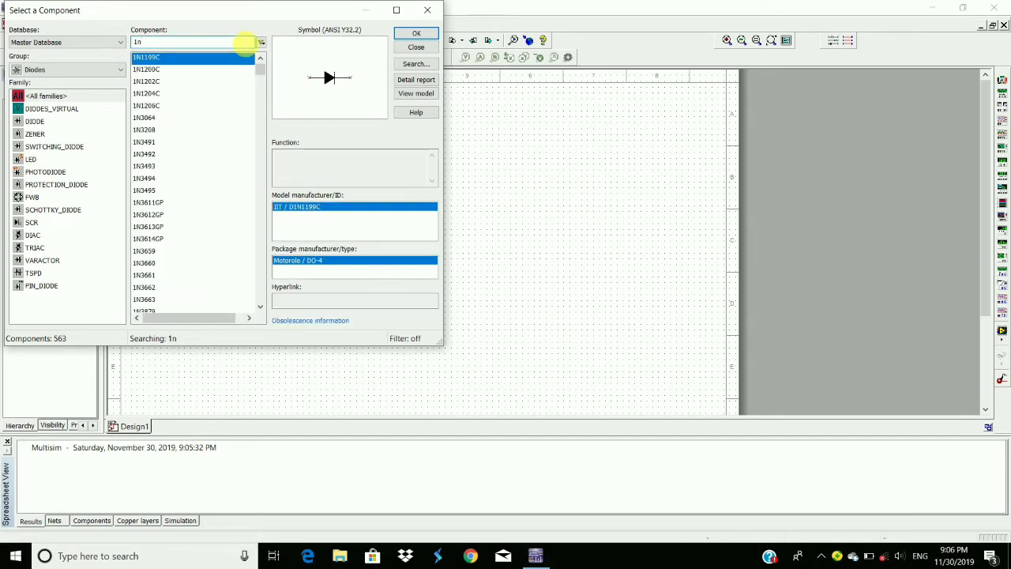
type("400")
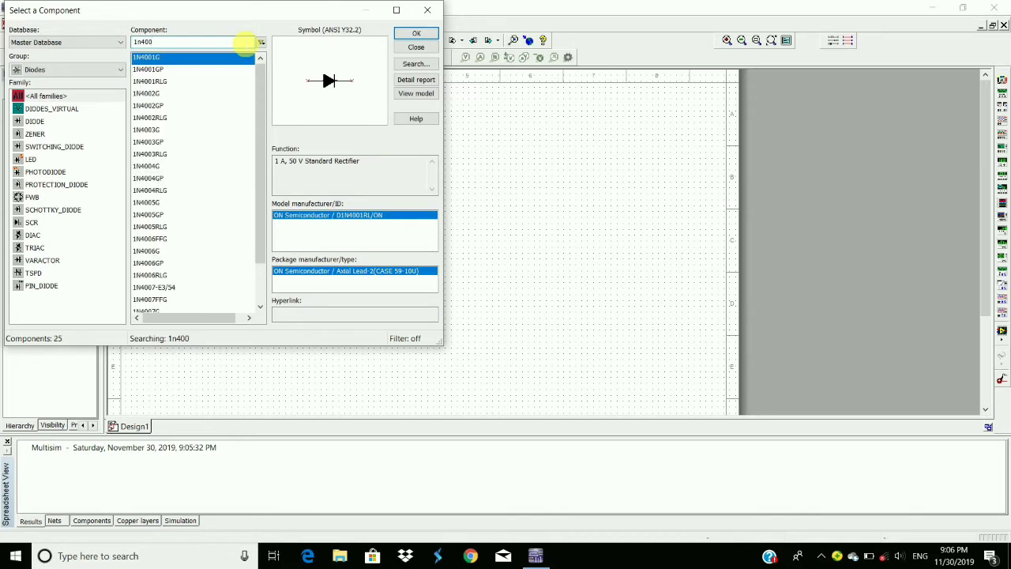
type("7")
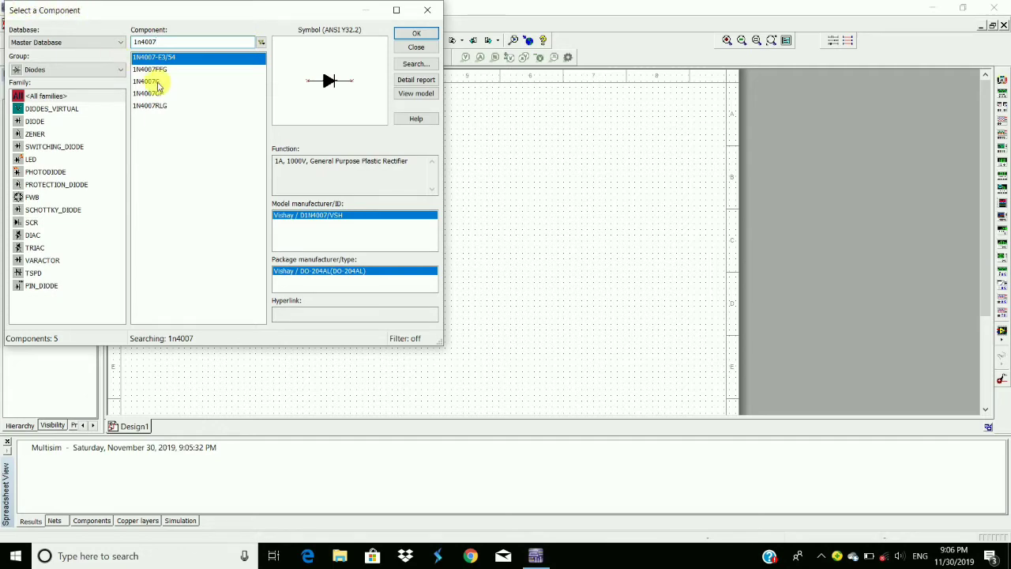
Step: Pick the 1N4007G diode and place it rotated to stand vertically
left_click(157, 81)
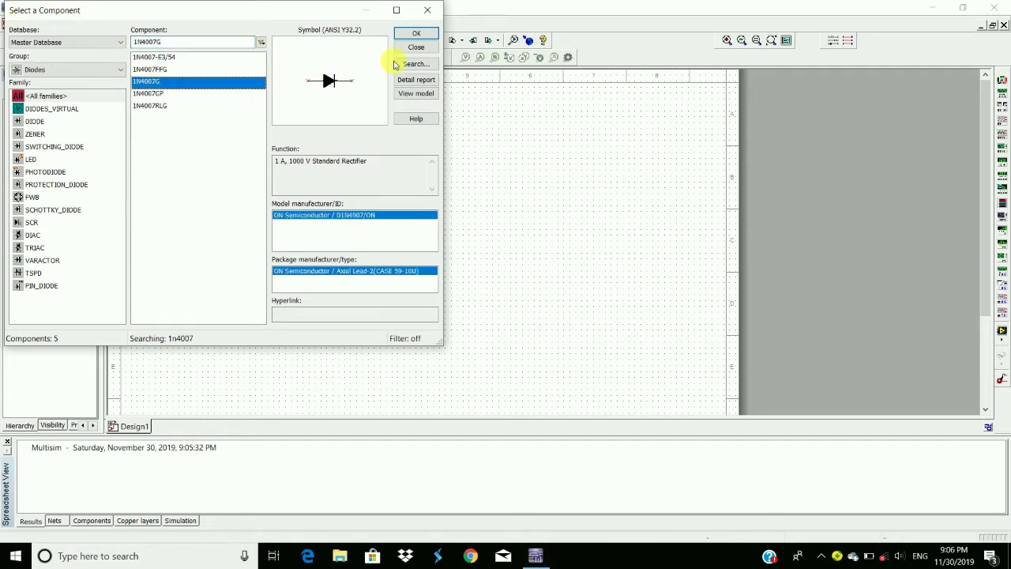
left_click(416, 33)
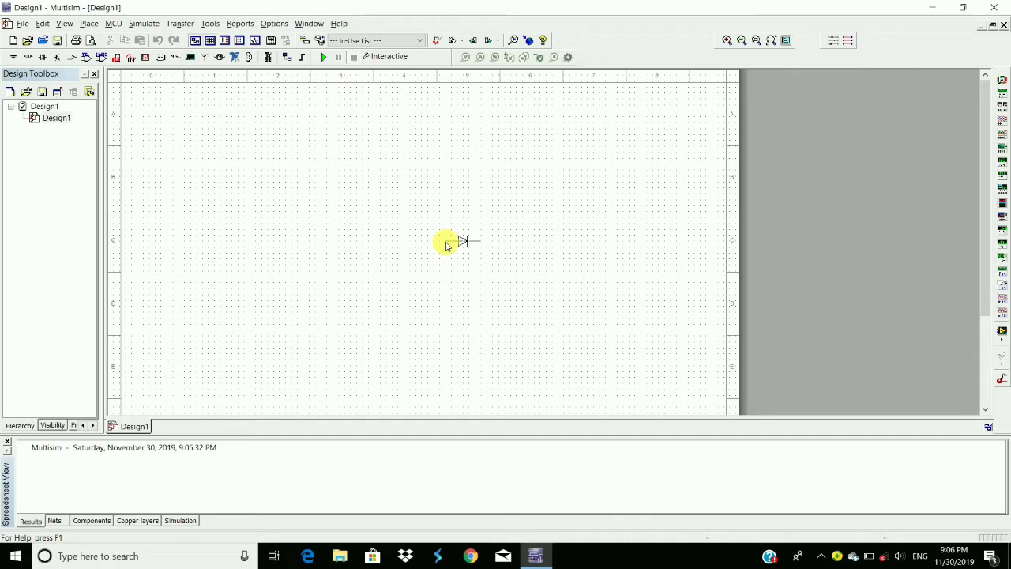
key("ctrl+r")
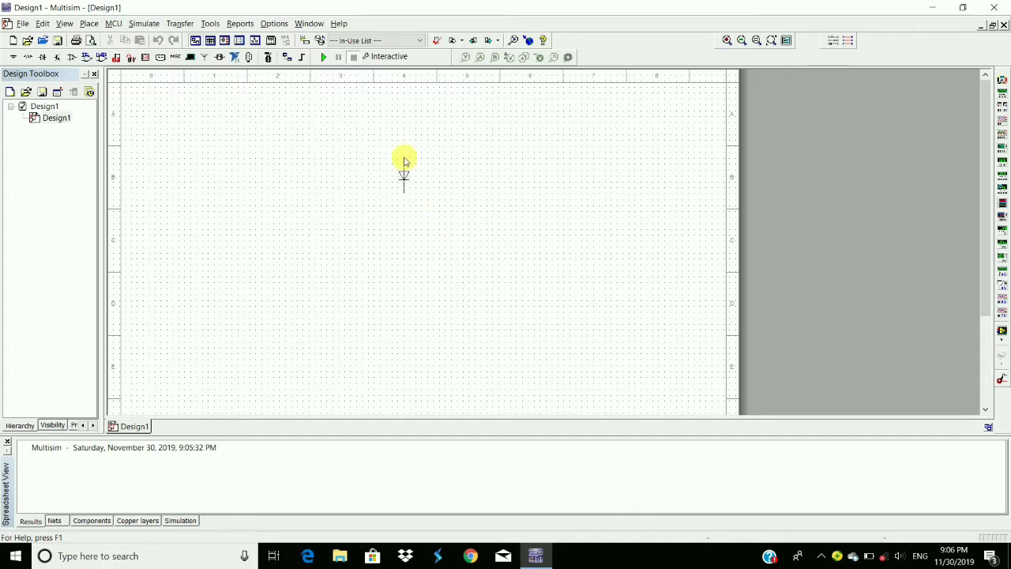
key("Escape")
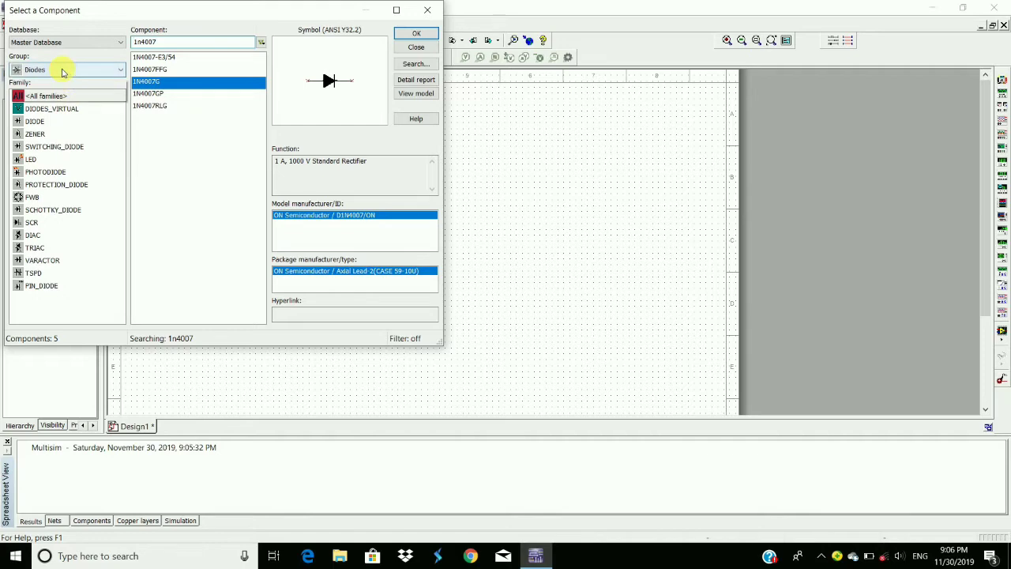
Step: Place a Basic > RESISTOR left of the diode and close the chooser
left_click(64, 70)
left_click(53, 108)
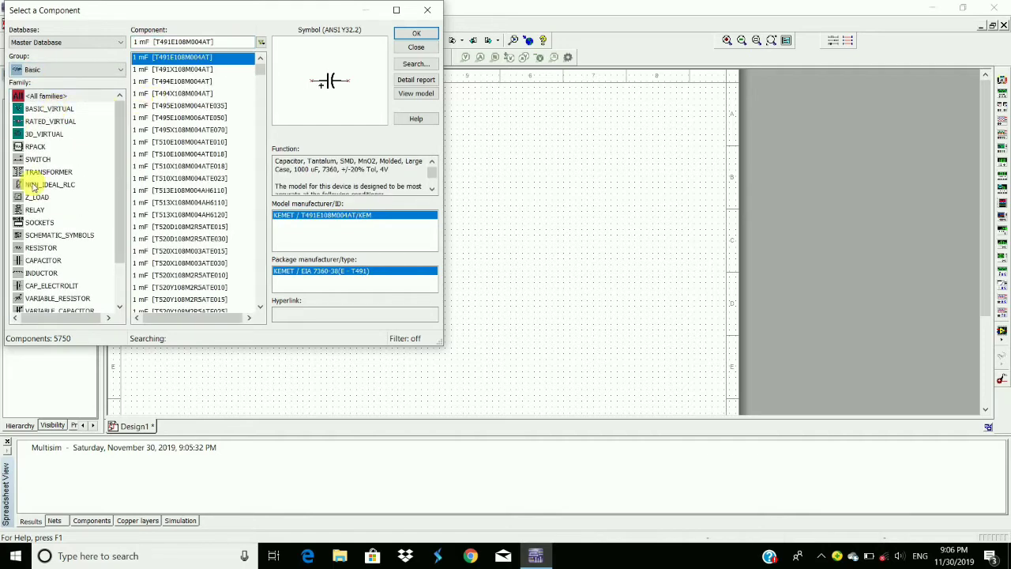
left_click(41, 248)
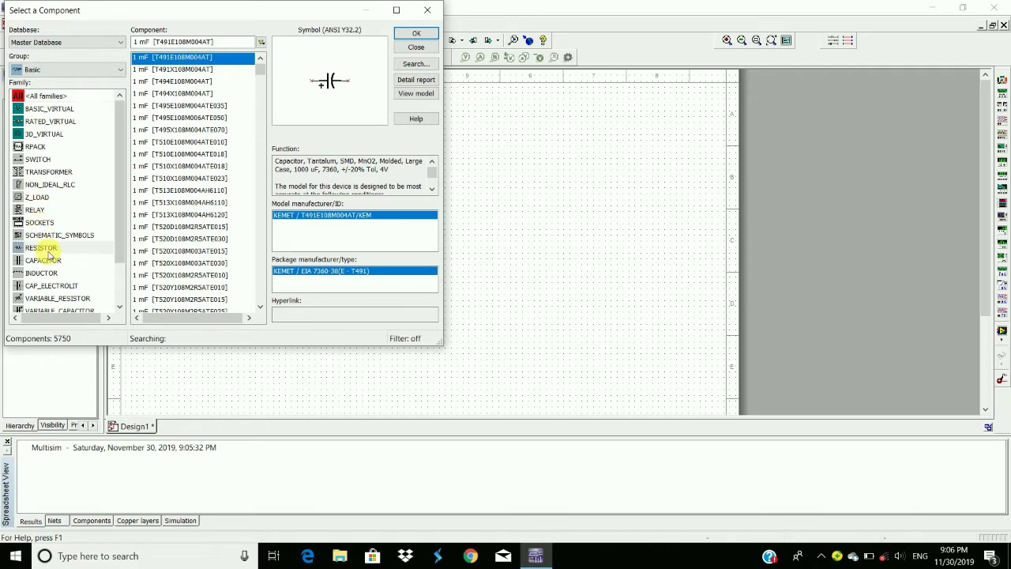
key("Return")
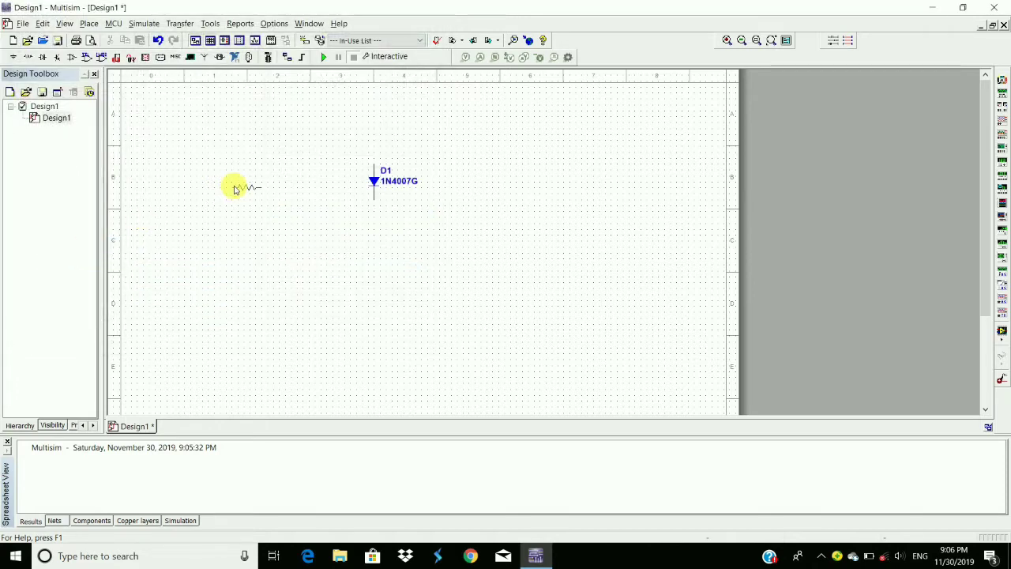
left_click(234, 185)
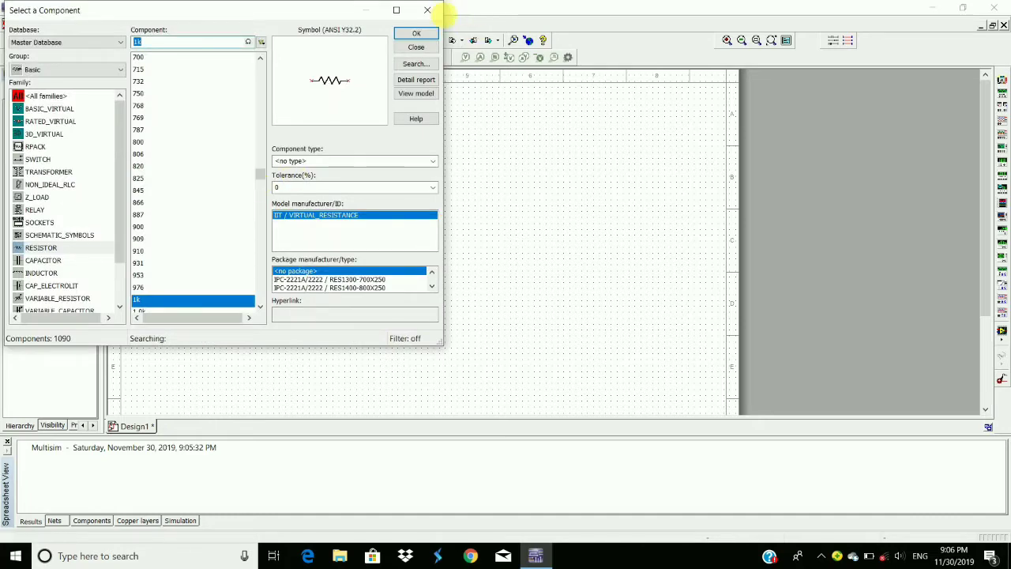
left_click(433, 11)
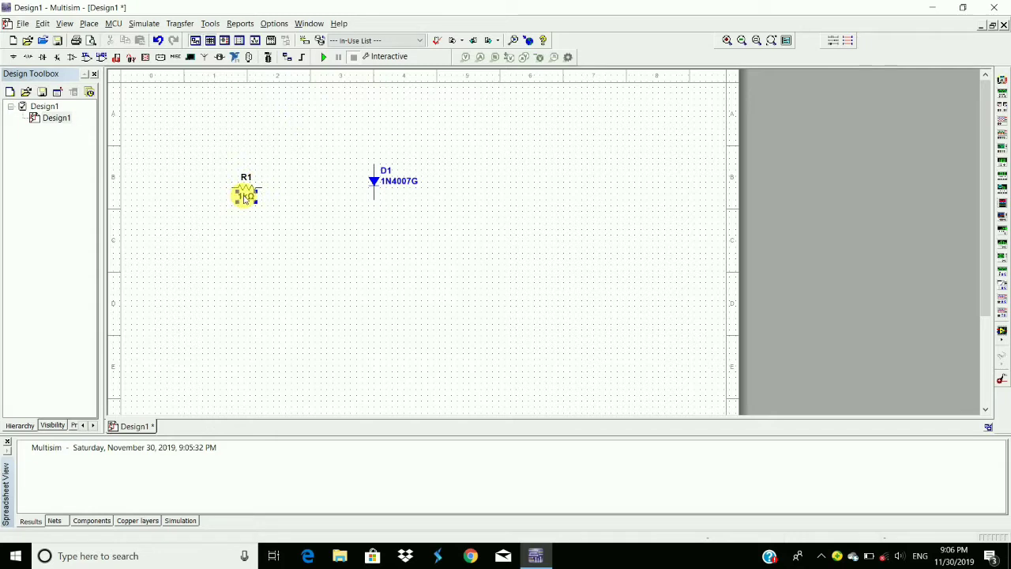
Step: Set R1's resistance to 10k and move it up-right above-left of the diode
double_click(247, 196)
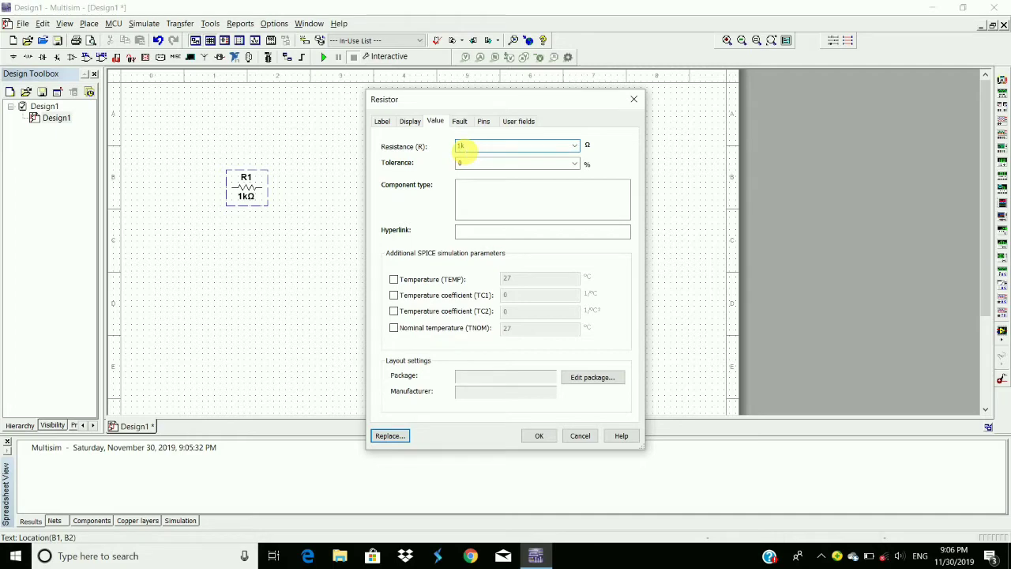
type("10k")
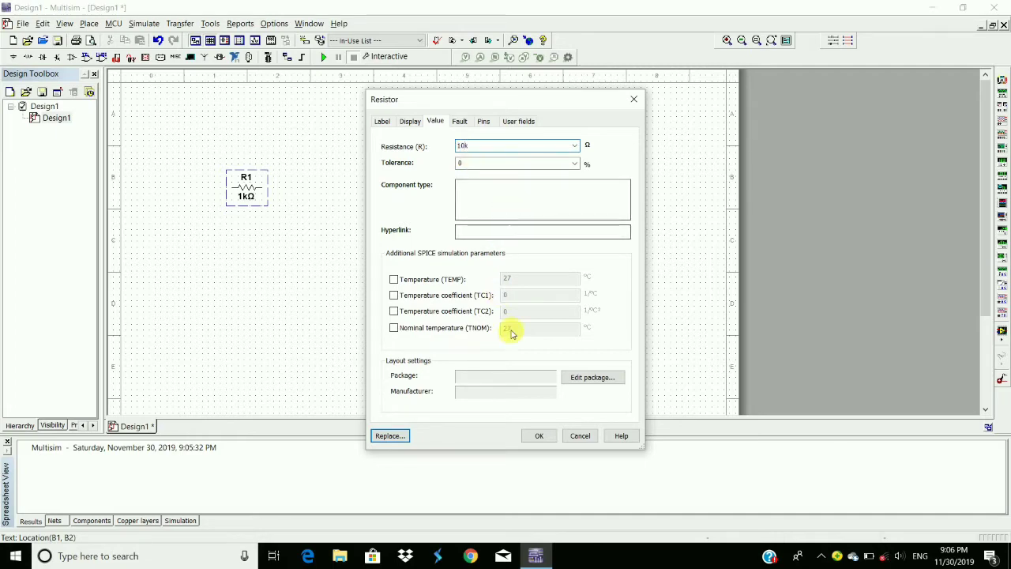
left_click(537, 436)
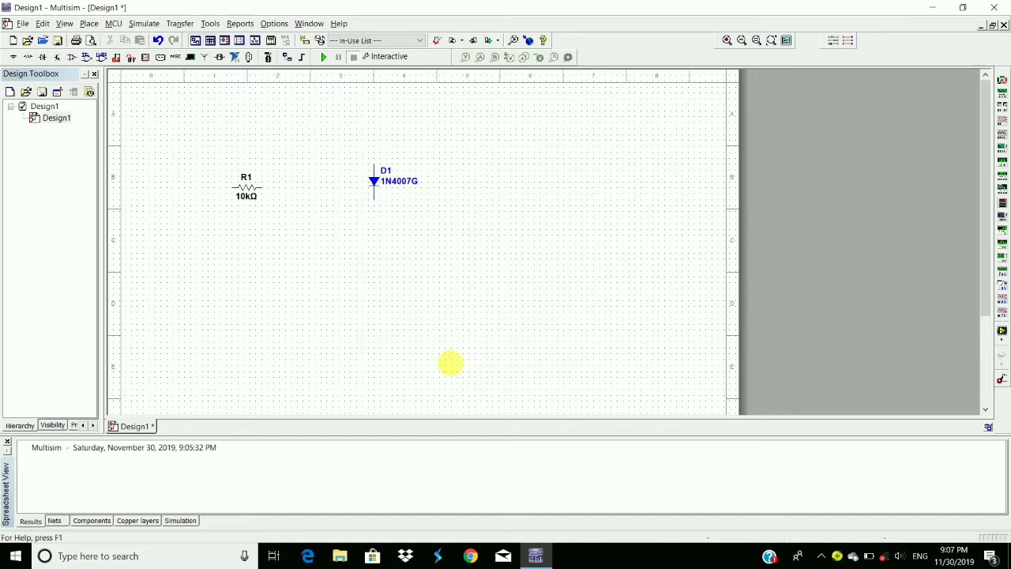
left_click(246, 197)
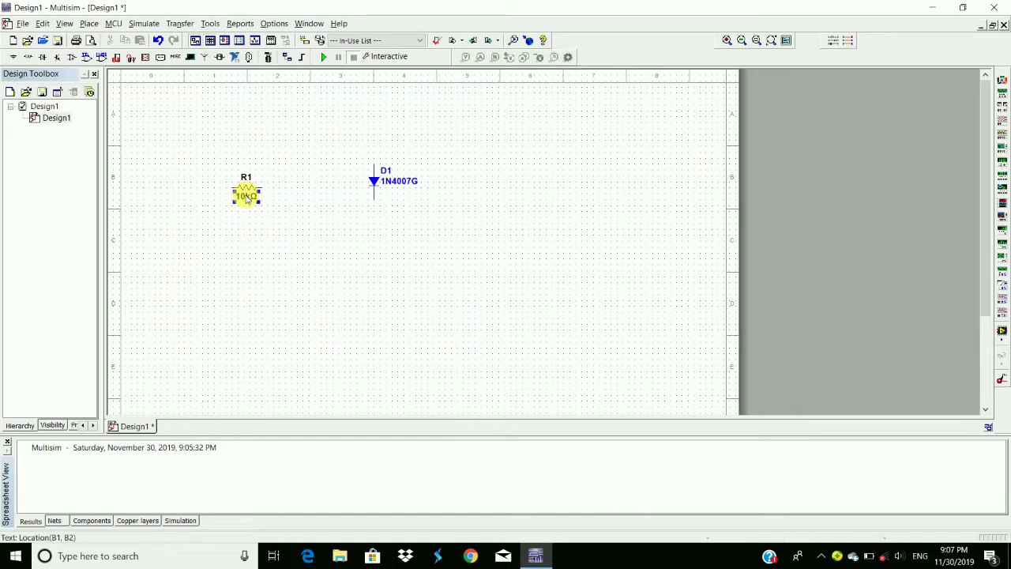
left_click_drag(247, 197, 247, 189)
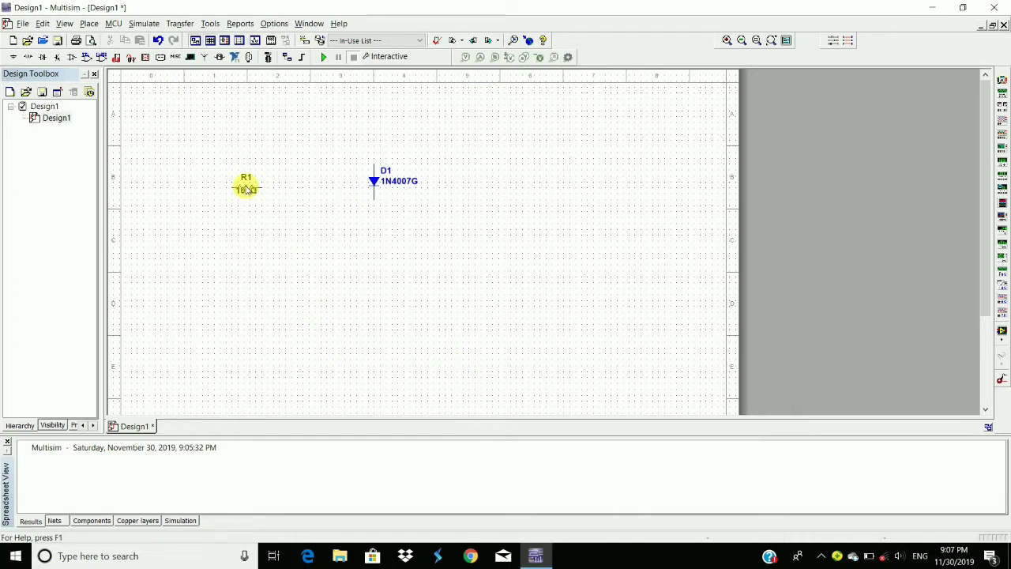
left_click(247, 190)
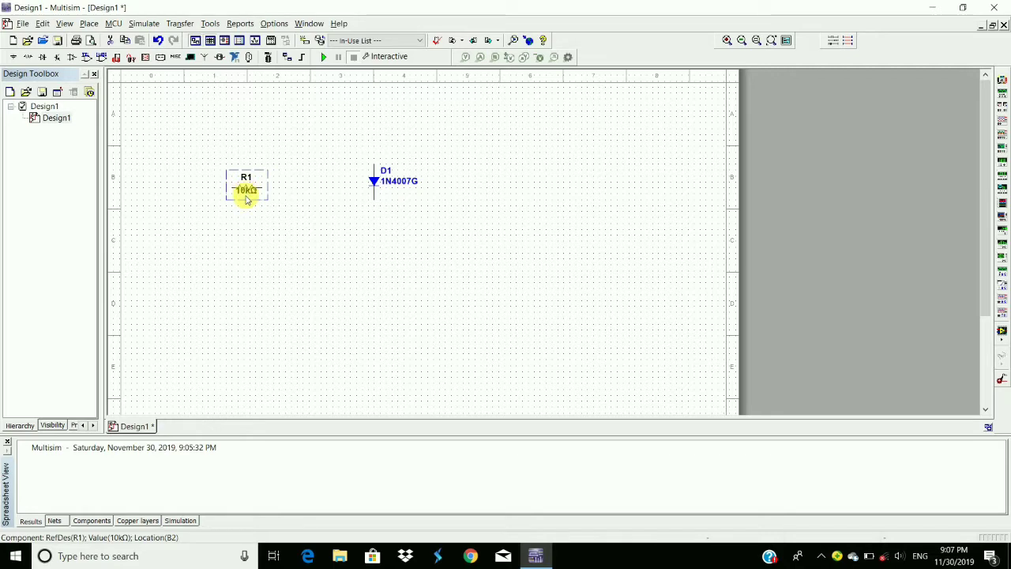
left_click_drag(248, 188, 300, 144)
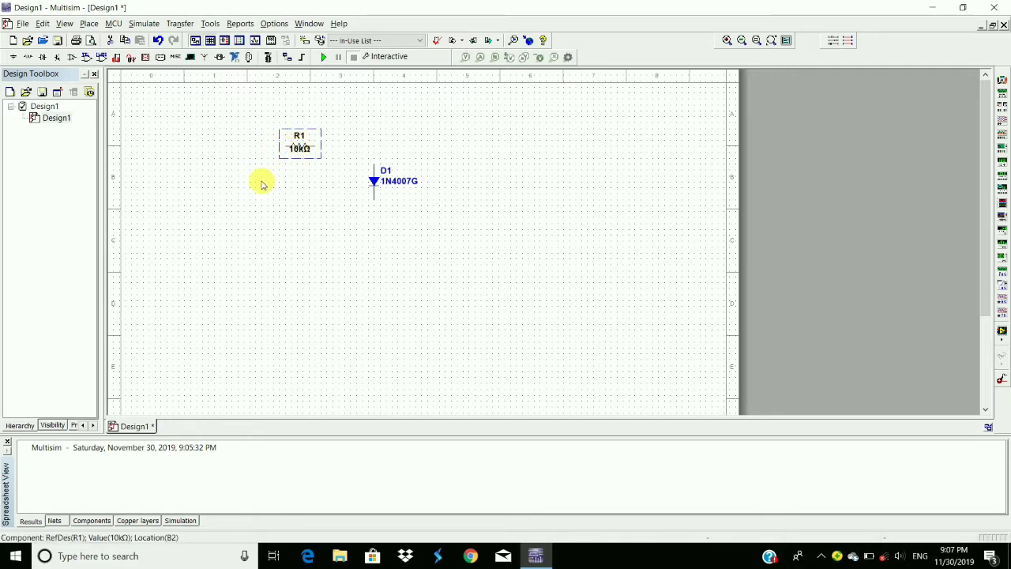
Step: Place a Sources > SIGNAL_VOLTAGE_SOURCES > AC_VOLTAGE source to the left of R1
left_click(90, 23)
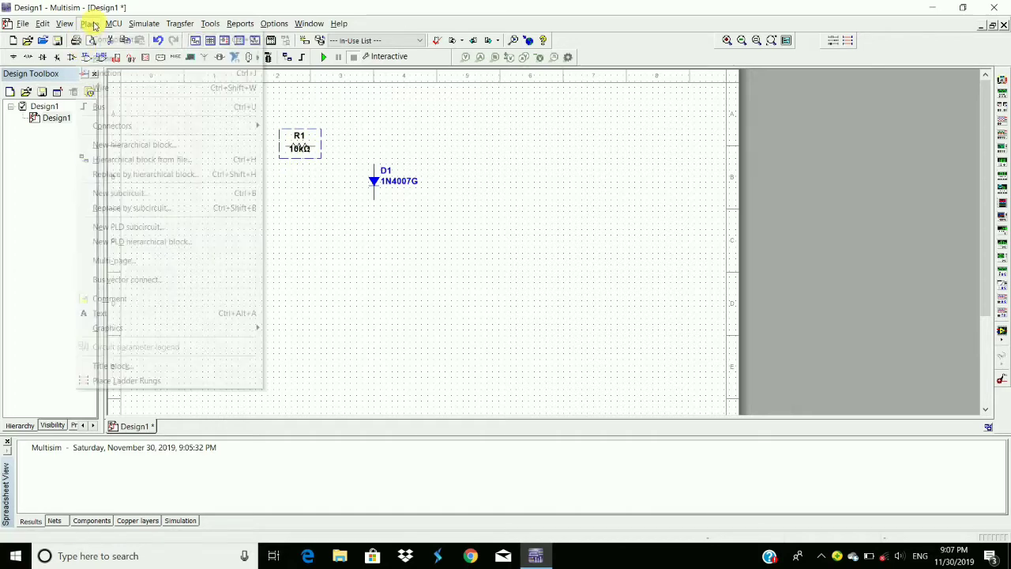
left_click(100, 40)
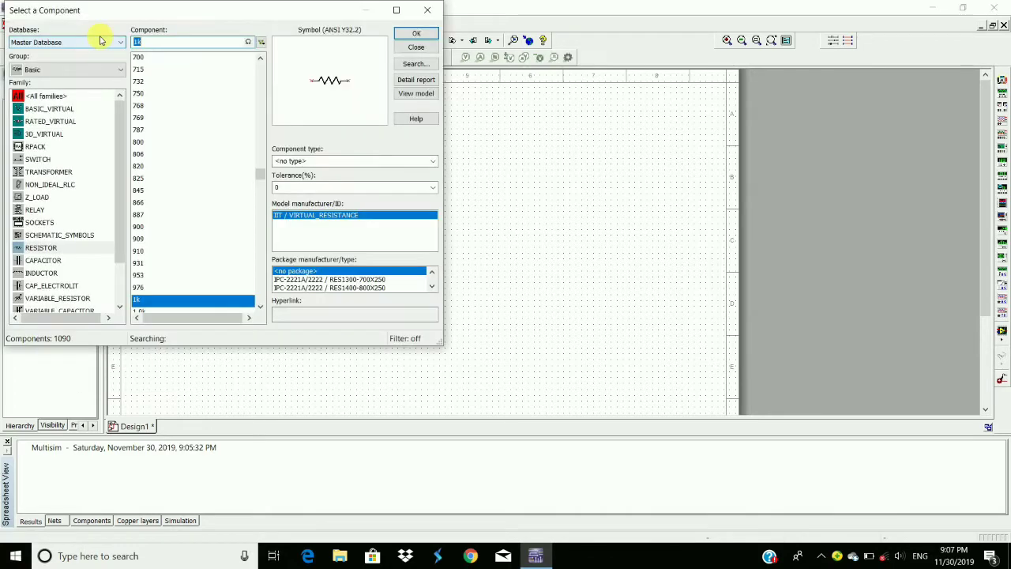
left_click(68, 70)
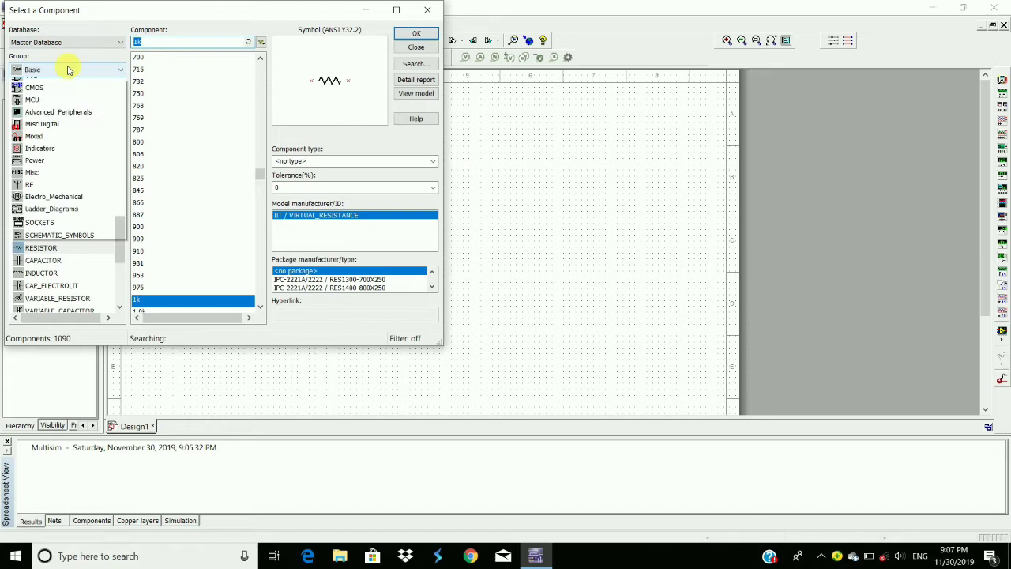
left_click(68, 96)
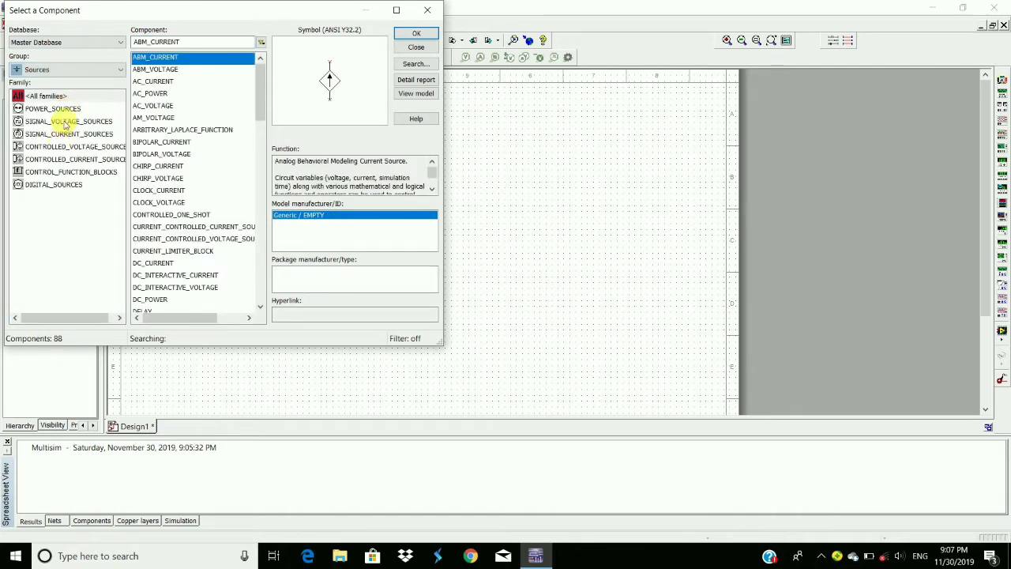
left_click(68, 121)
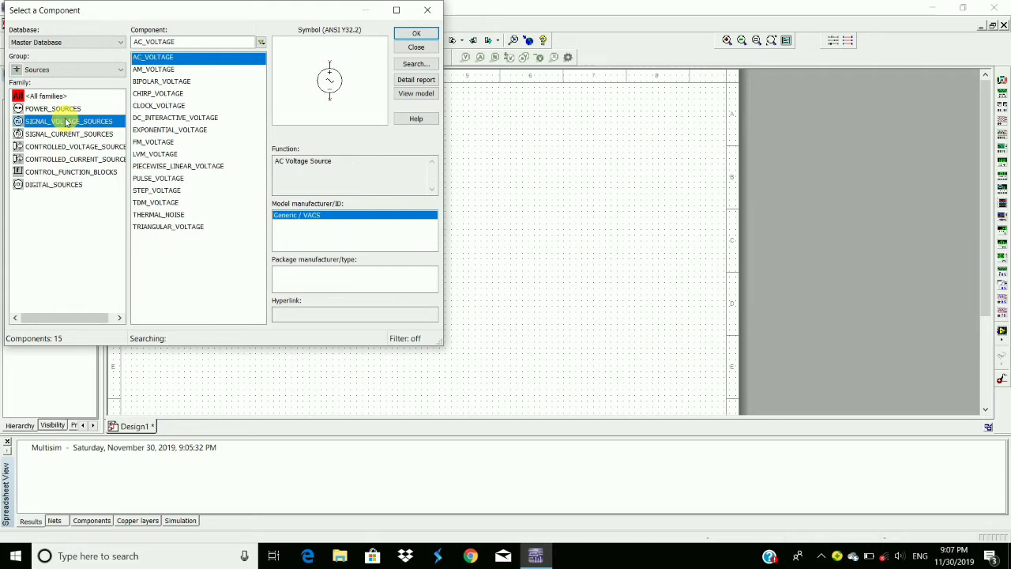
left_click(172, 58)
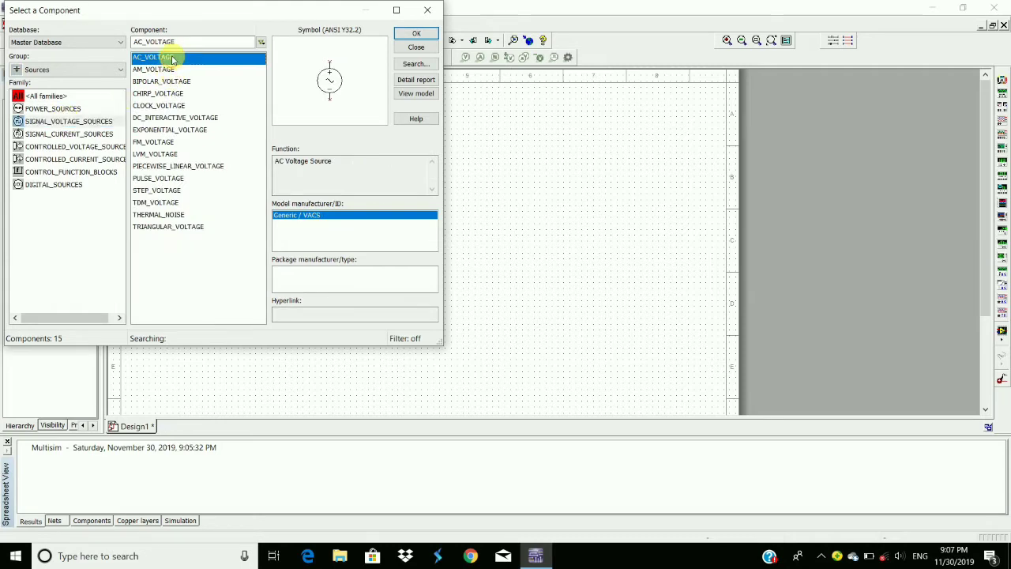
left_click(424, 35)
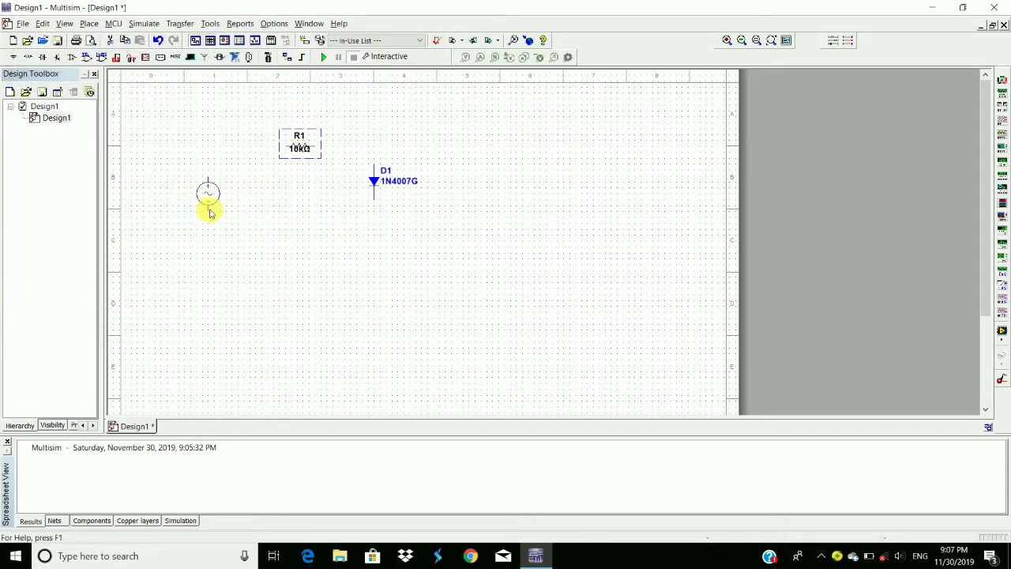
left_click(209, 212)
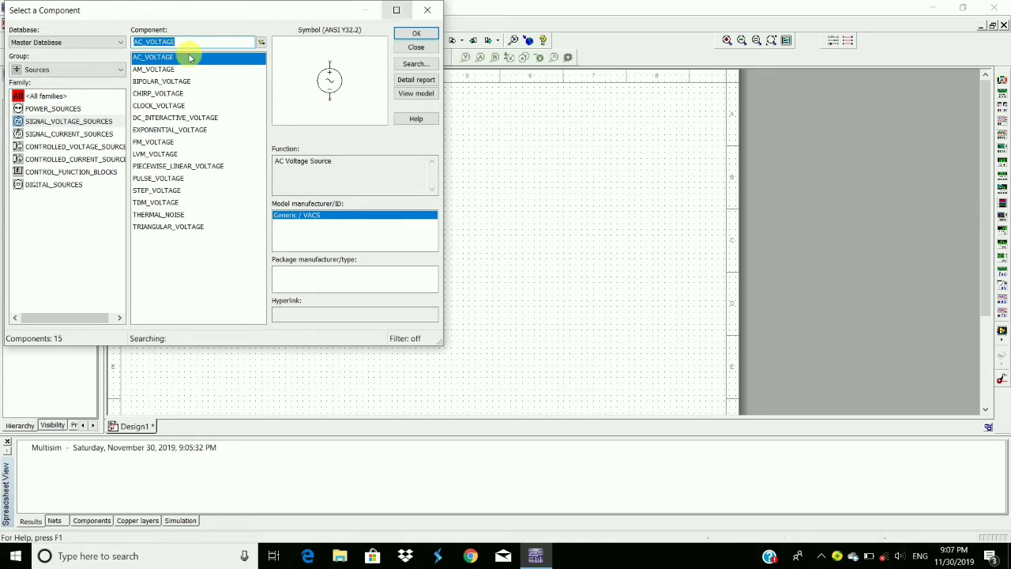
Step: Pick the analog GROUND part from all Sources families, cancelling its placement with Esc
left_click(96, 98)
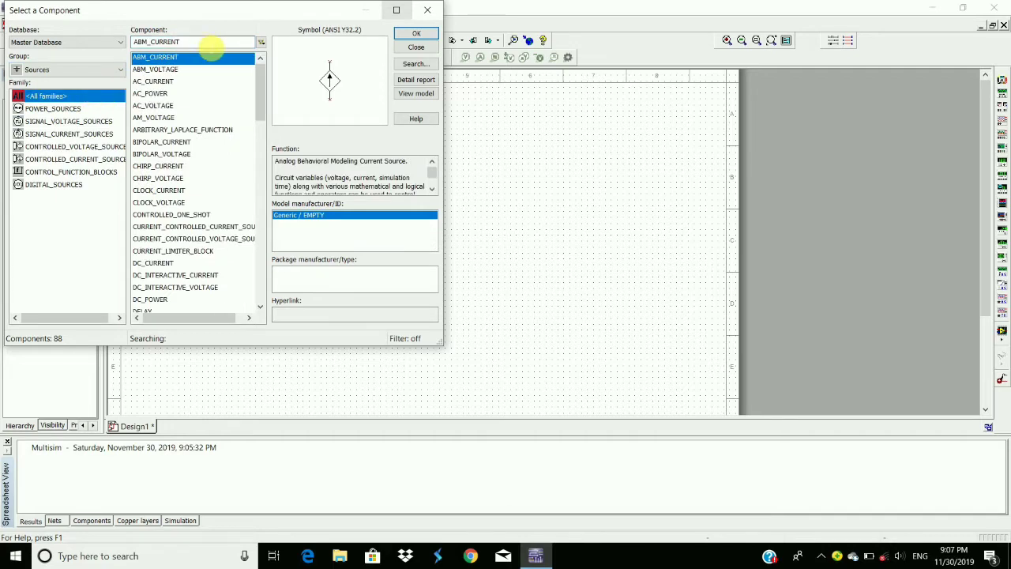
left_click(262, 226)
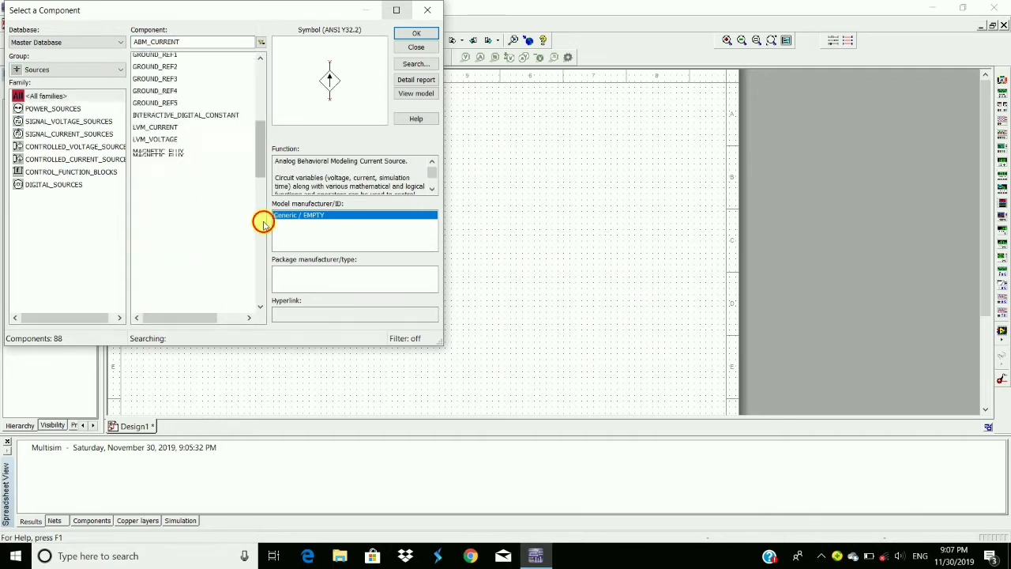
left_click(262, 158)
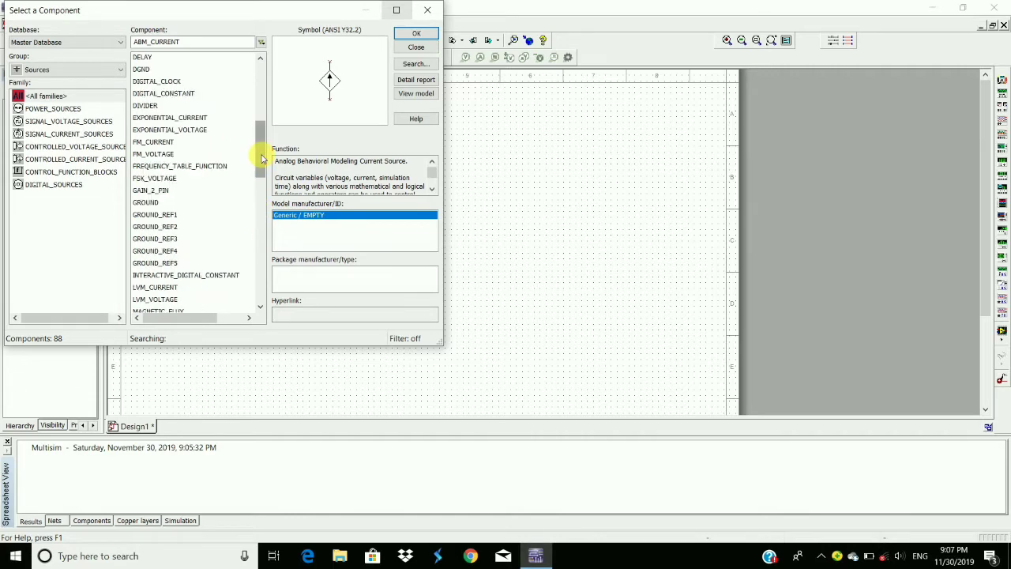
left_click(170, 204)
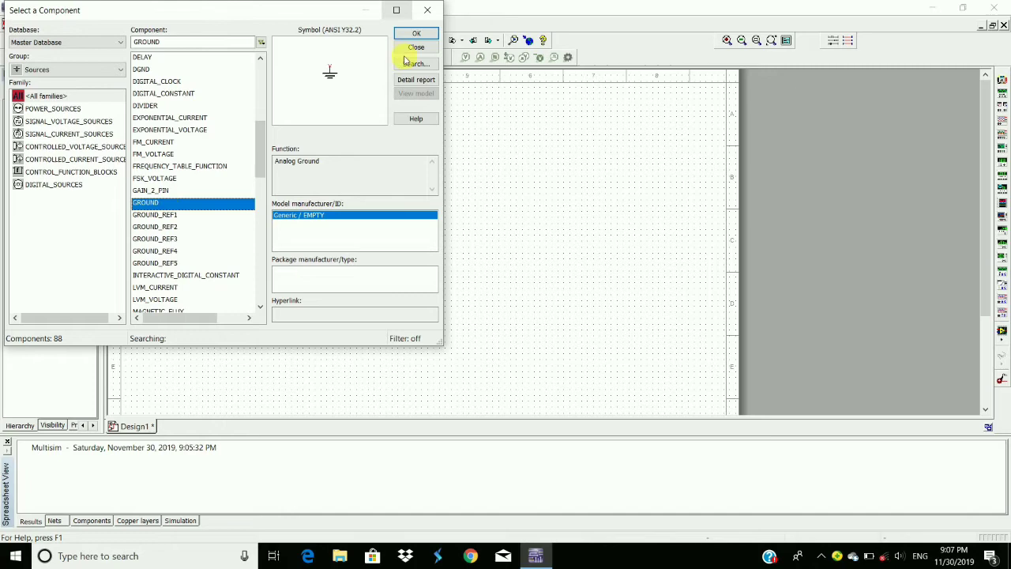
left_click(421, 33)
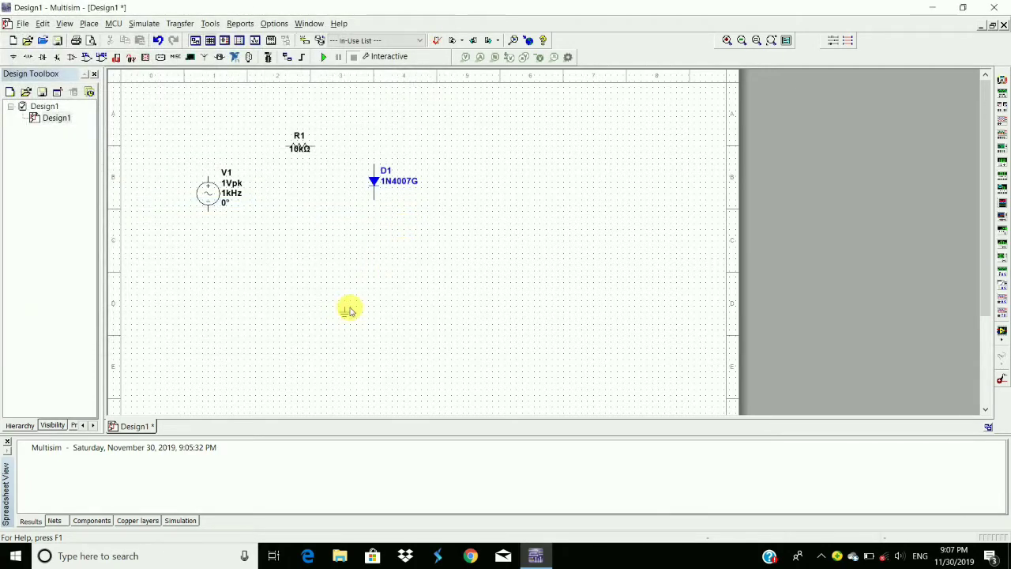
key("Escape")
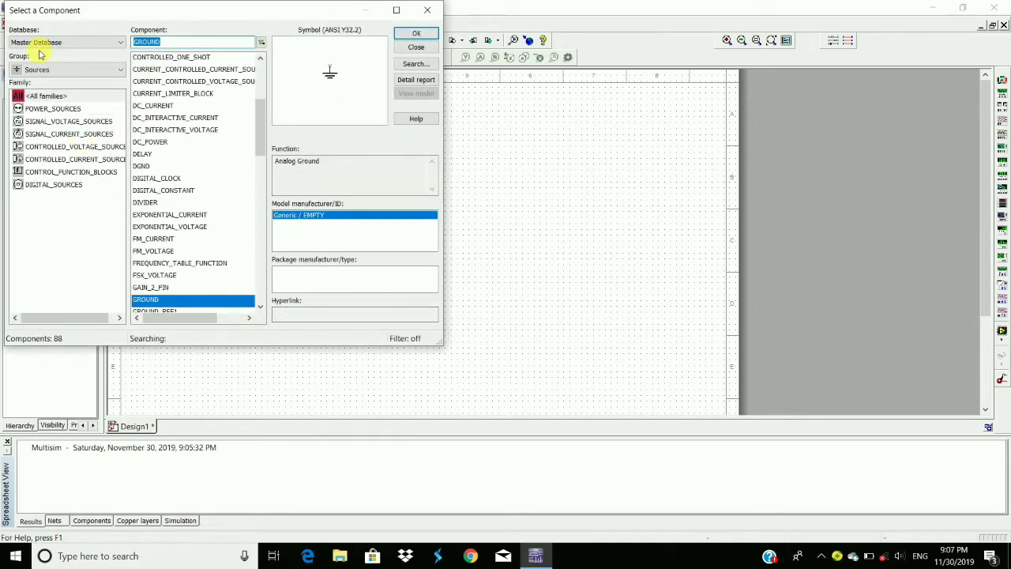
Step: Place a DC_INTERACTIVE_VOLTAGE source V2 below diode D1 and close the chooser
left_click(57, 122)
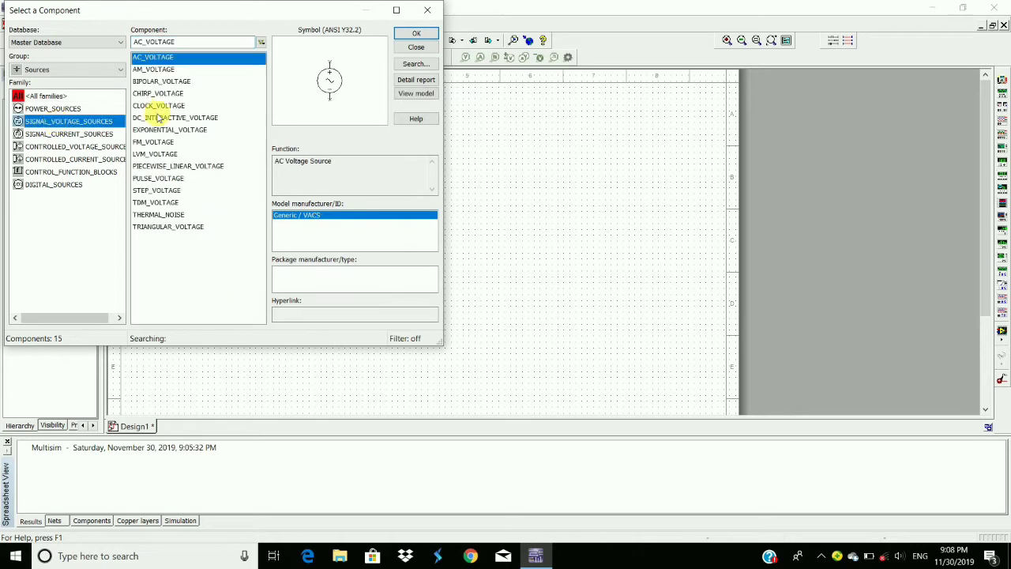
left_click(160, 119)
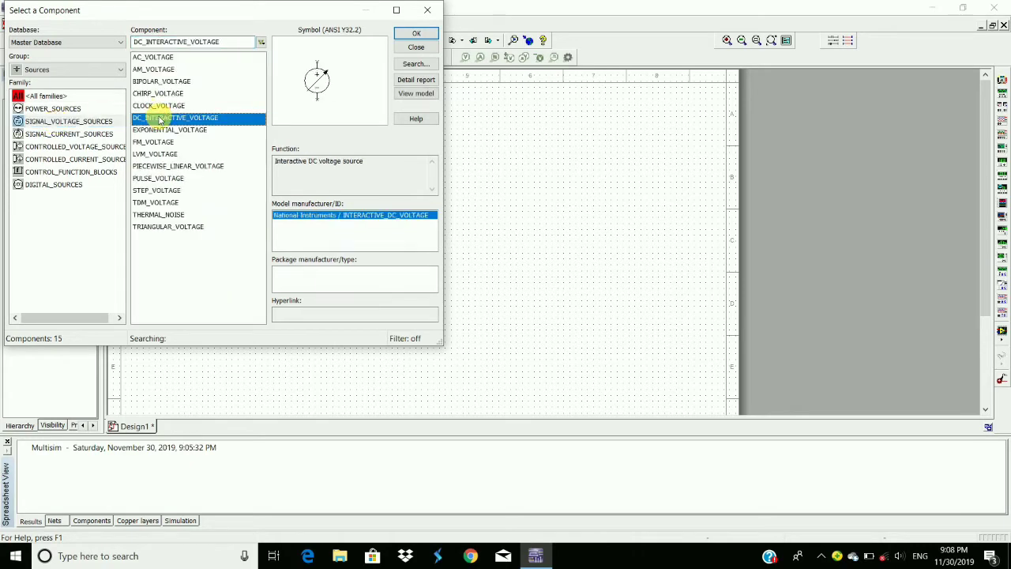
left_click(416, 36)
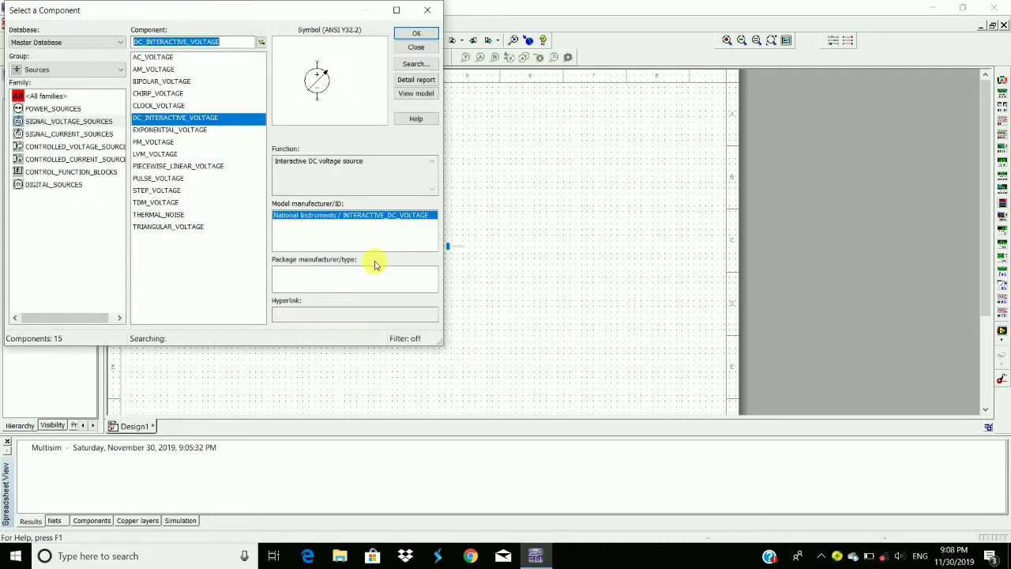
left_click(426, 10)
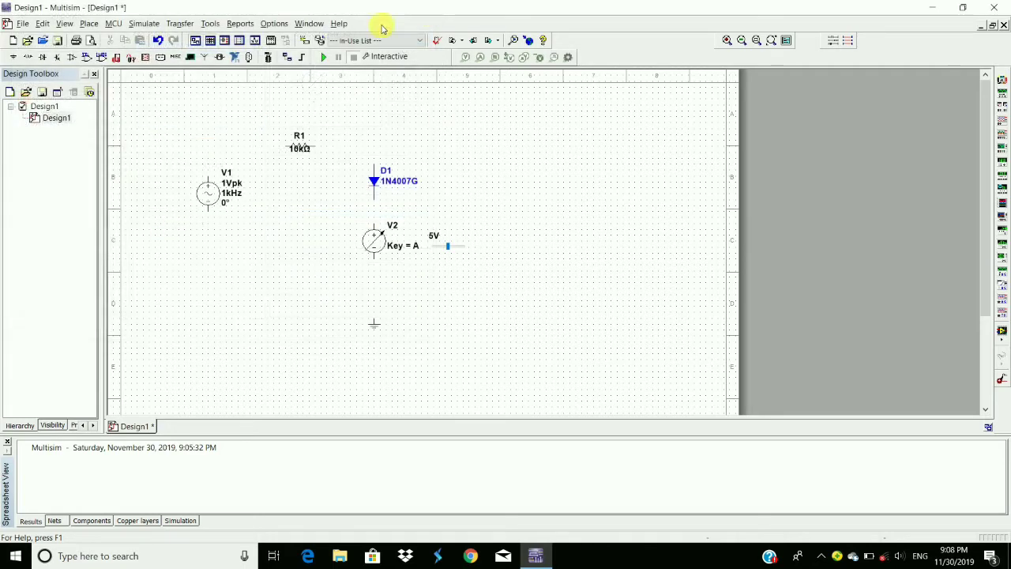
Step: Give V1 a 6 Vpk amplitude, set V2's bias to 3 V, and start wiring from V1
double_click(210, 199)
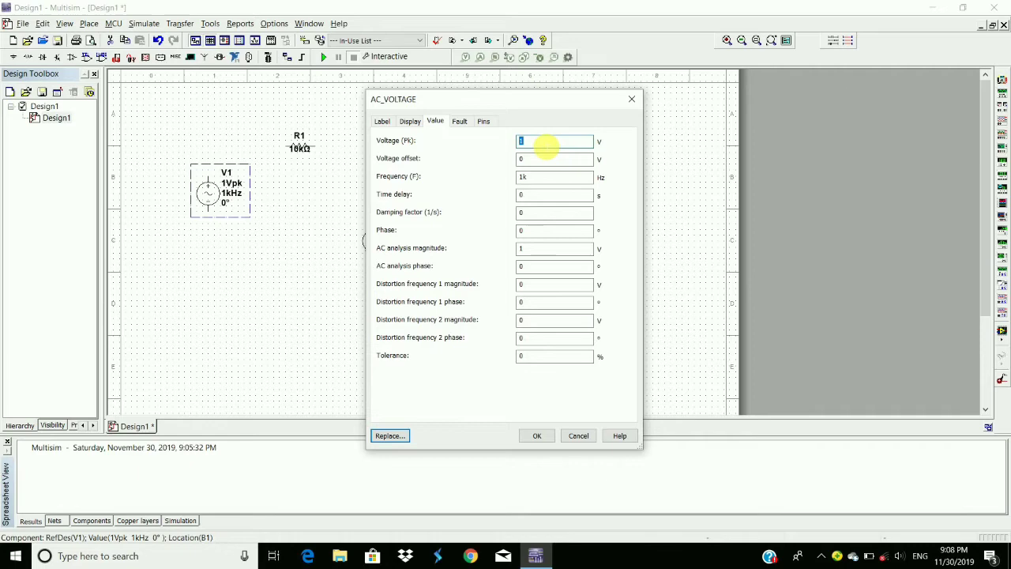
type("6")
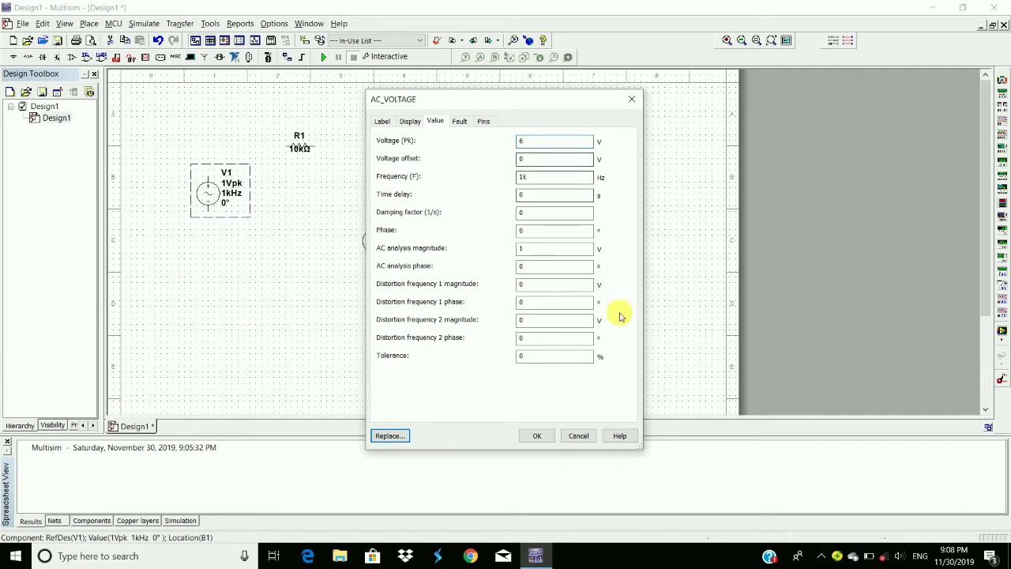
left_click(540, 435)
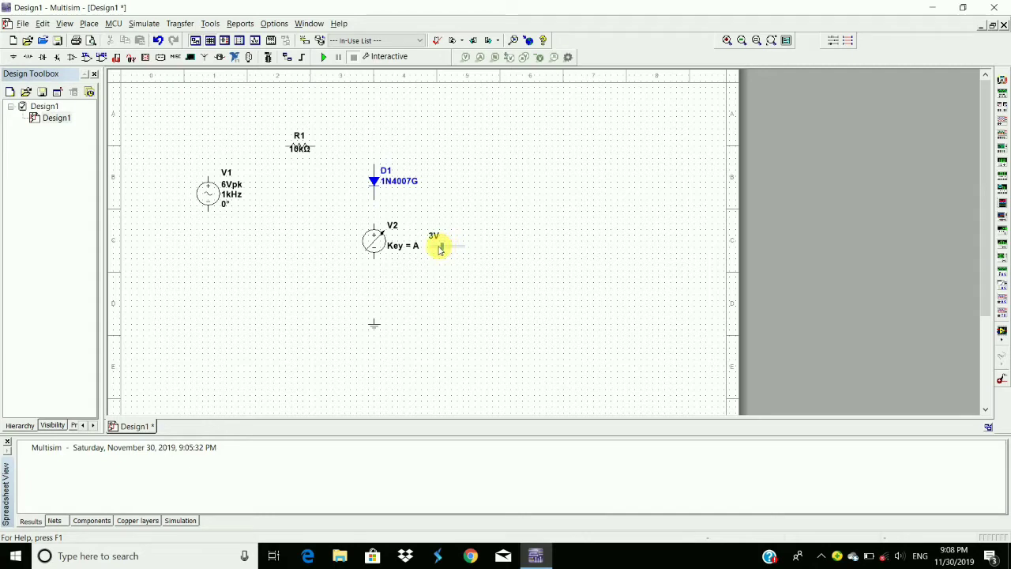
mouse_move(439, 249)
left_mouse_down()
mouse_move(408, 244)
mouse_move(442, 253)
left_mouse_up()
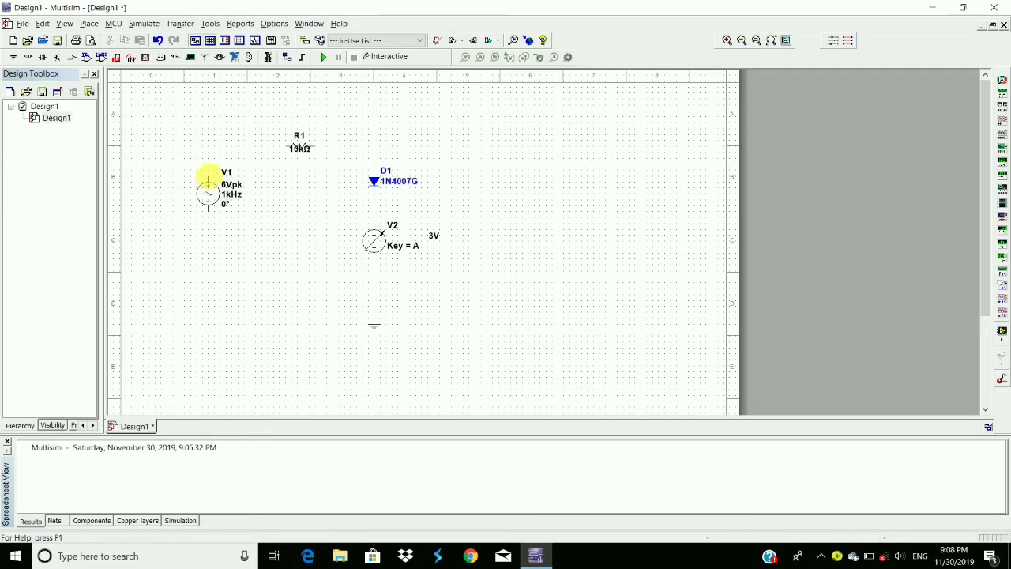
left_click(208, 175)
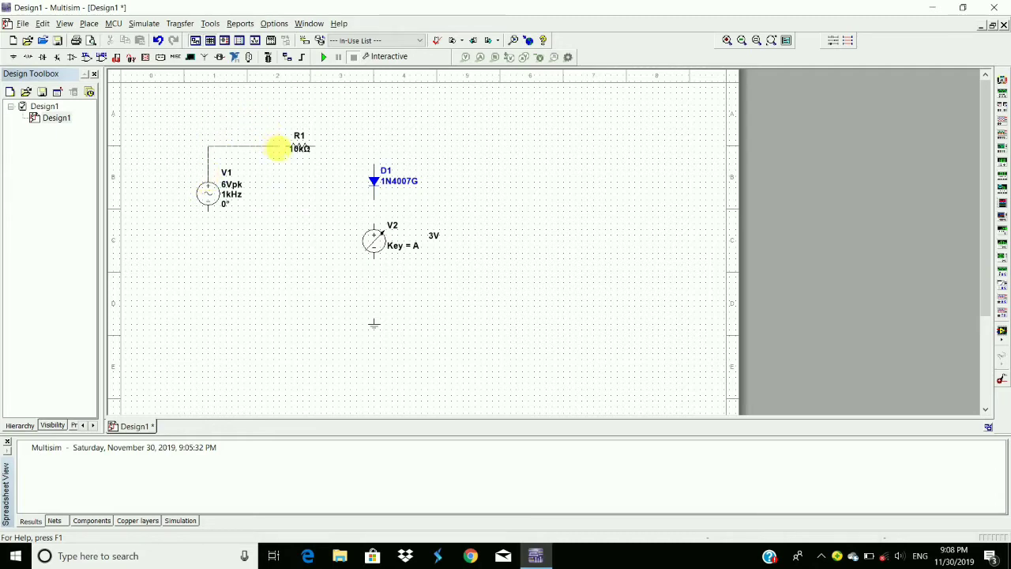
Step: Wire V1's top terminal to R1, and R1's right end to the top of D1
left_click(285, 147)
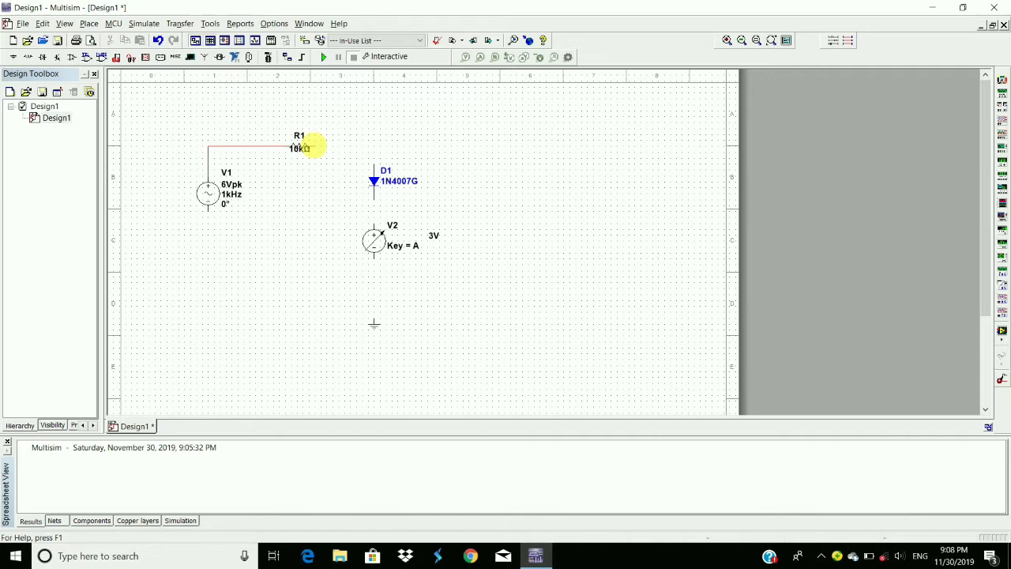
left_click(309, 147)
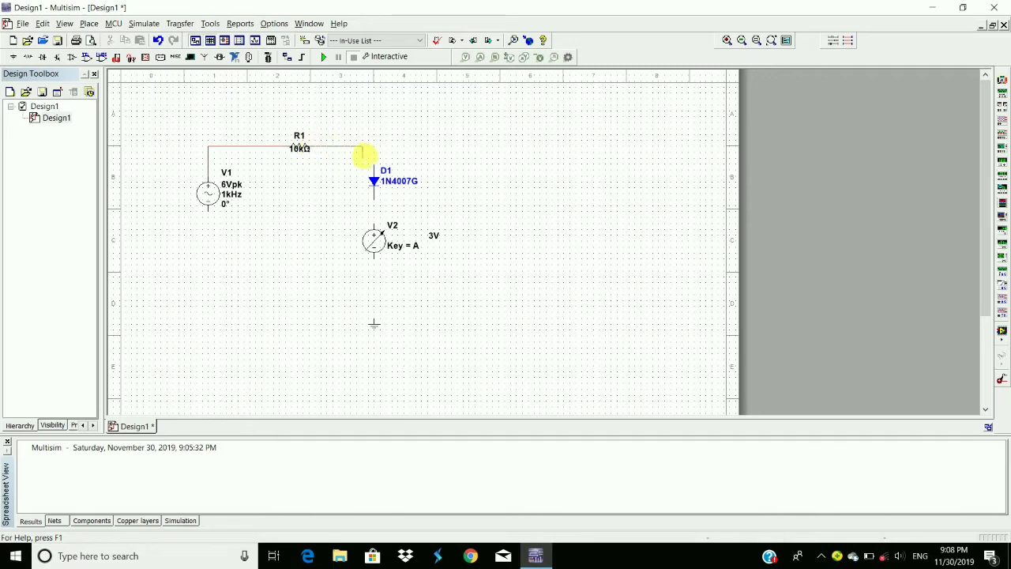
left_click(373, 162)
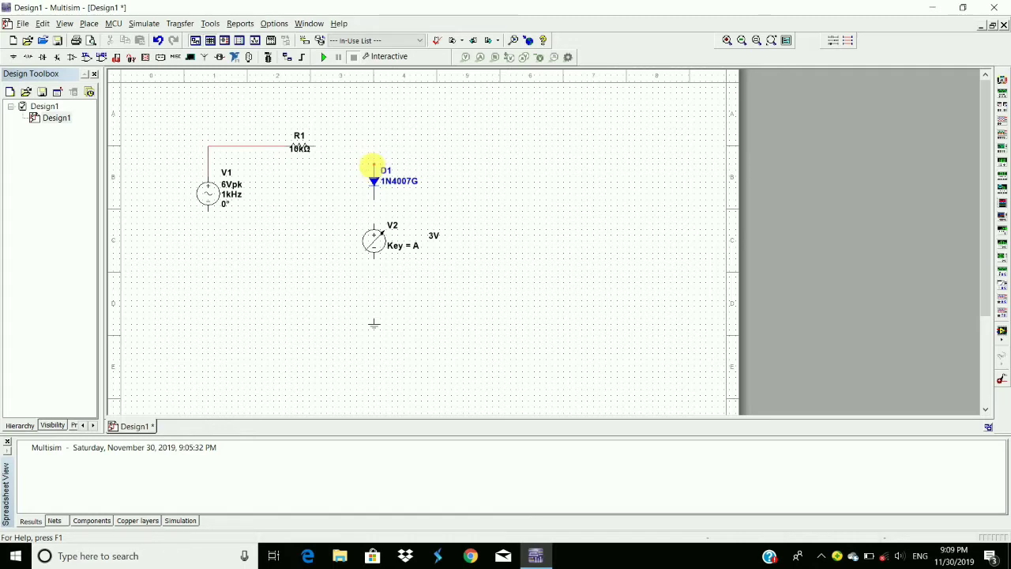
left_click(373, 166)
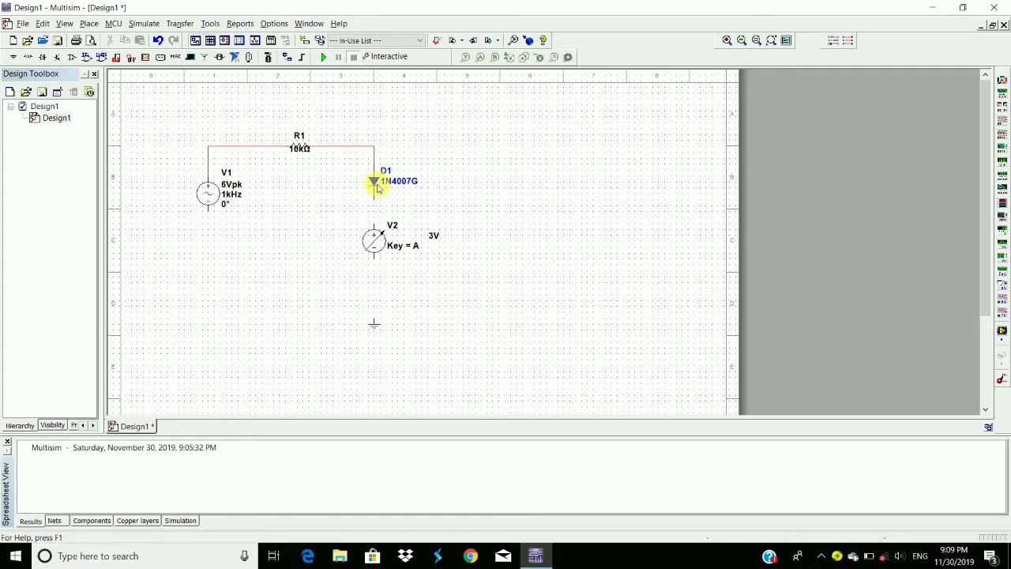
Step: Connect V2's bottom terminal to ground and tie V1's return to the ground wire
left_click(373, 258)
left_click(373, 316)
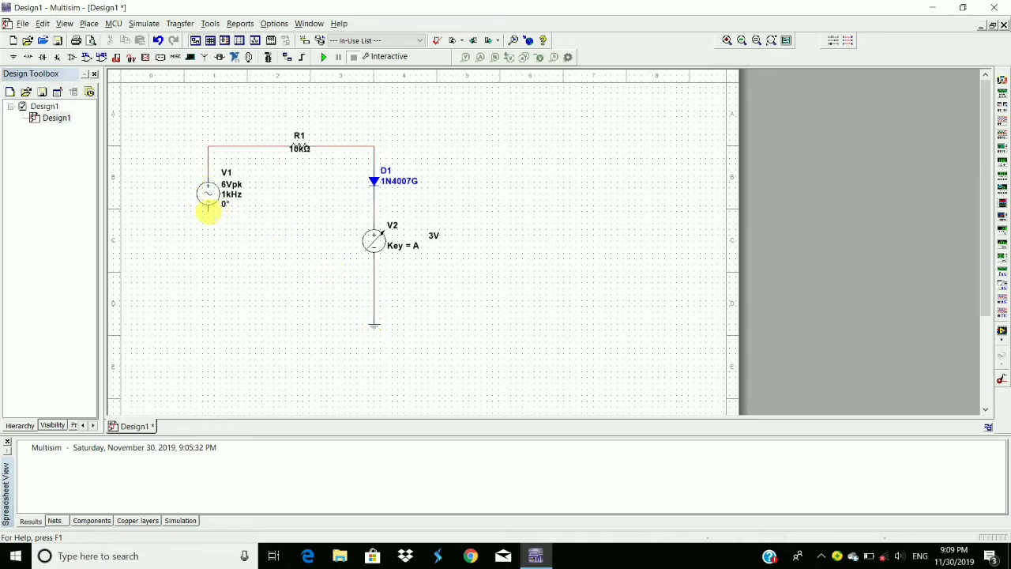
left_click(208, 209)
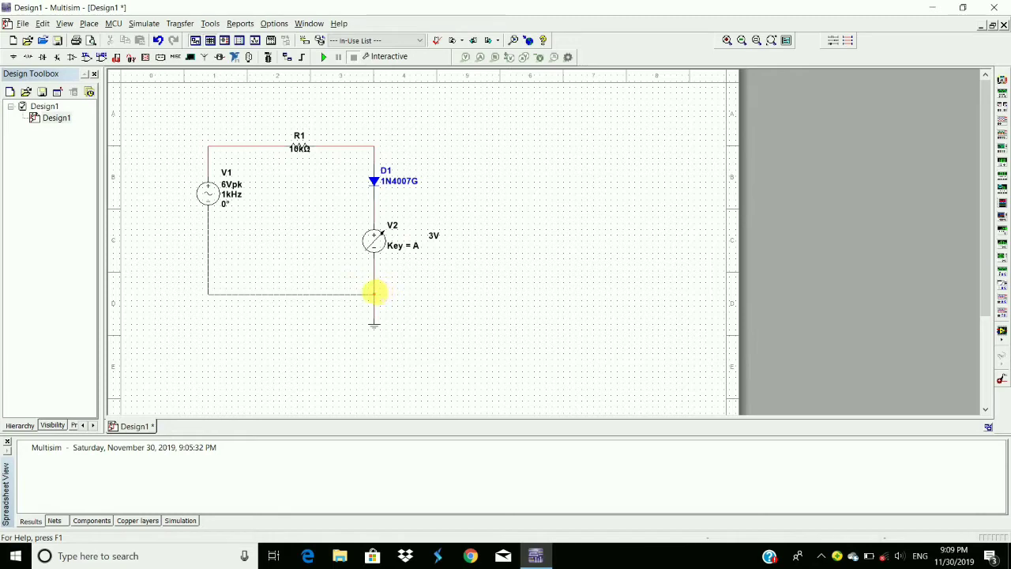
left_click(374, 293)
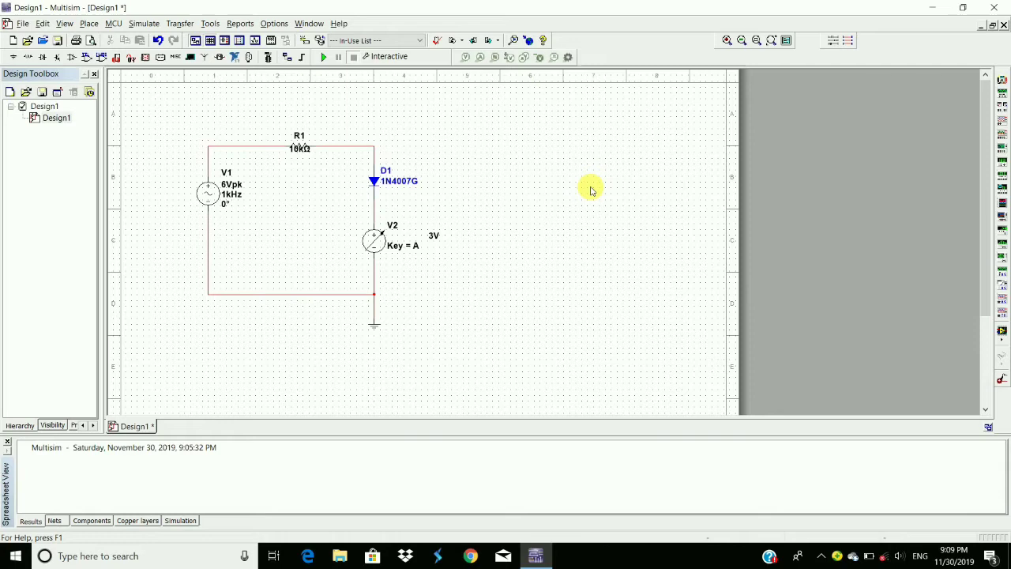
Step: Place oscilloscope XSC1 and wire channel A to the R1–D1 junction and the ground line
left_click(1003, 121)
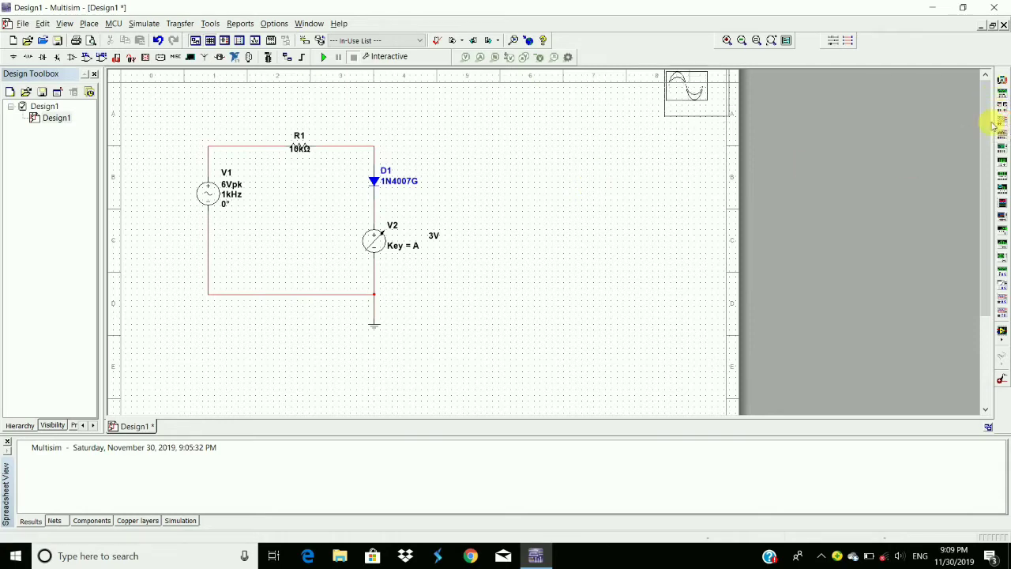
left_click(538, 163)
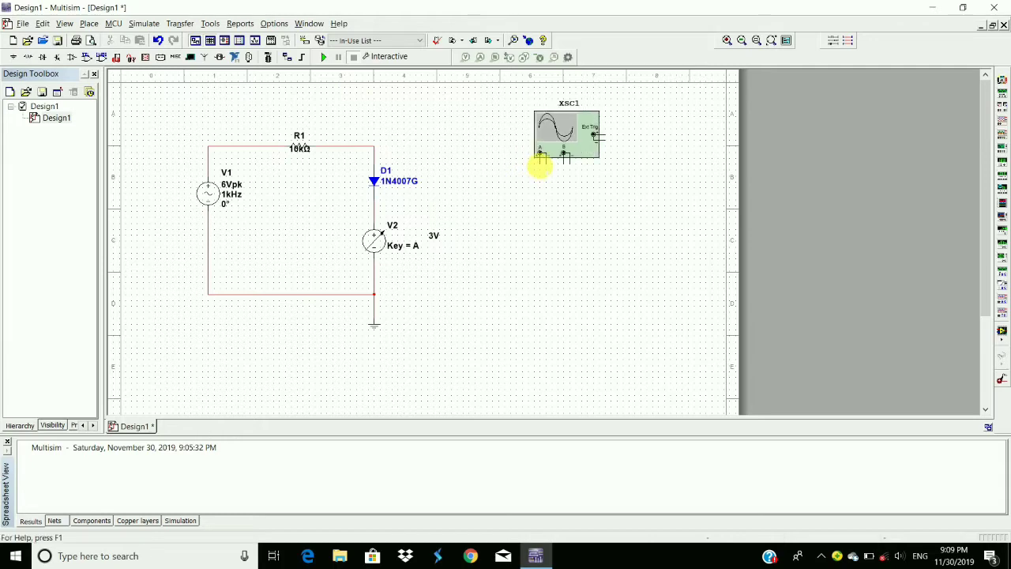
left_click(540, 162)
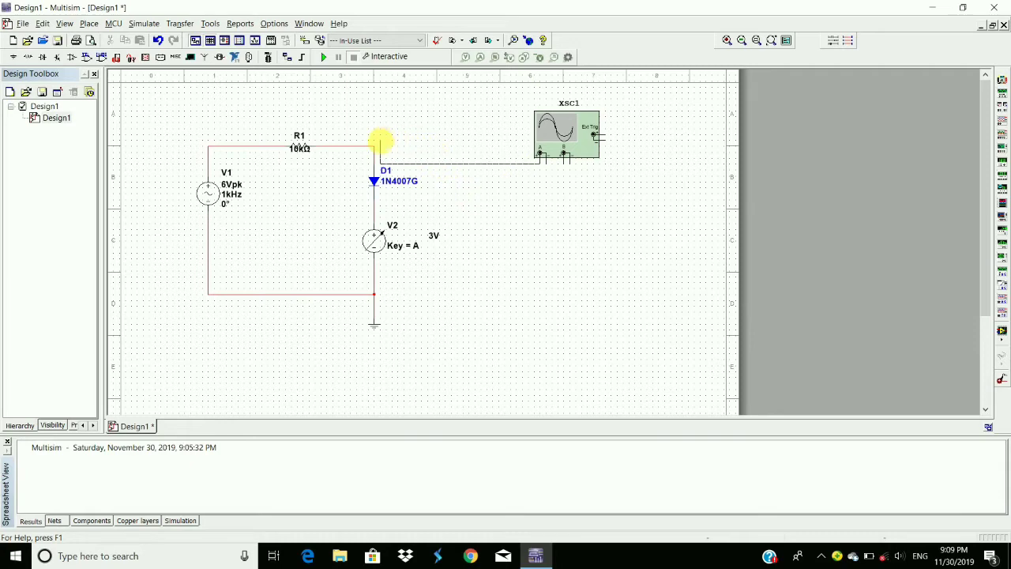
left_click(374, 148)
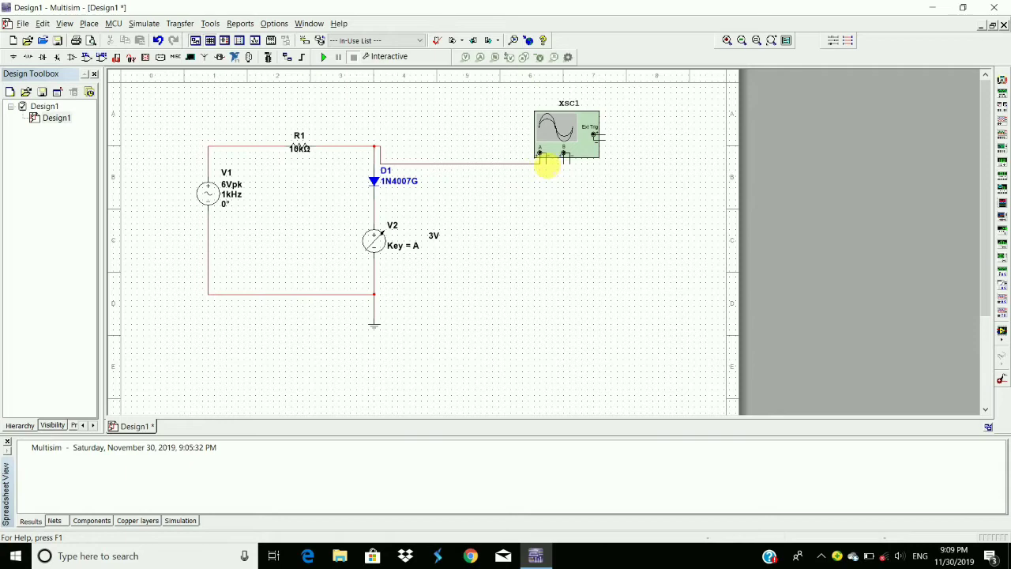
left_click(545, 162)
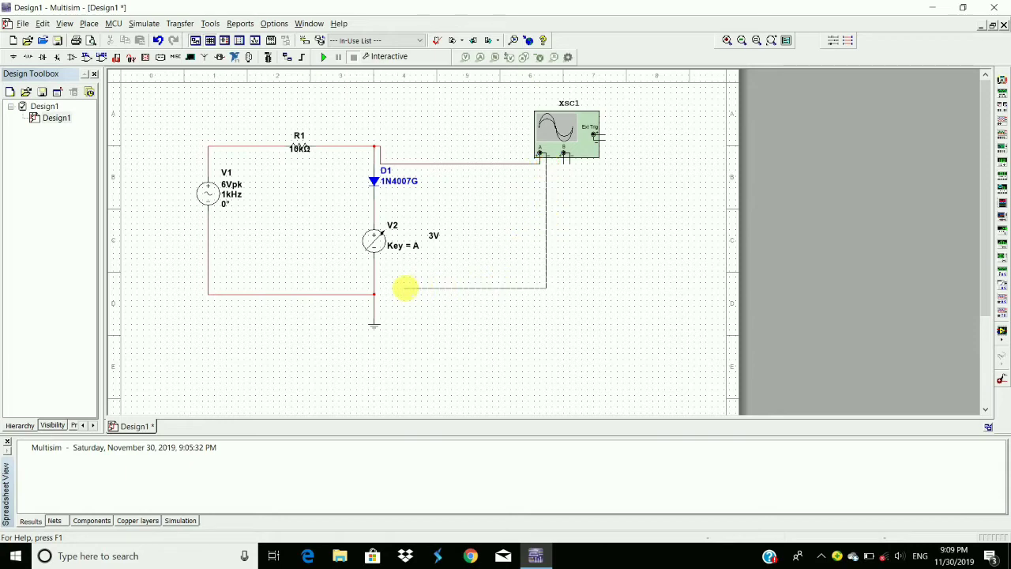
left_click(375, 295)
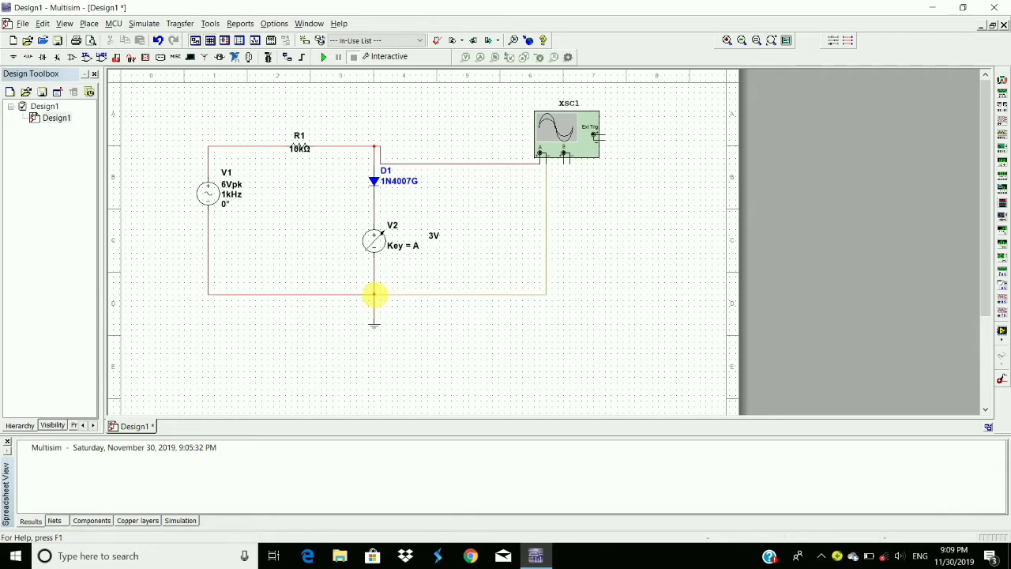
mouse_move(407, 246)
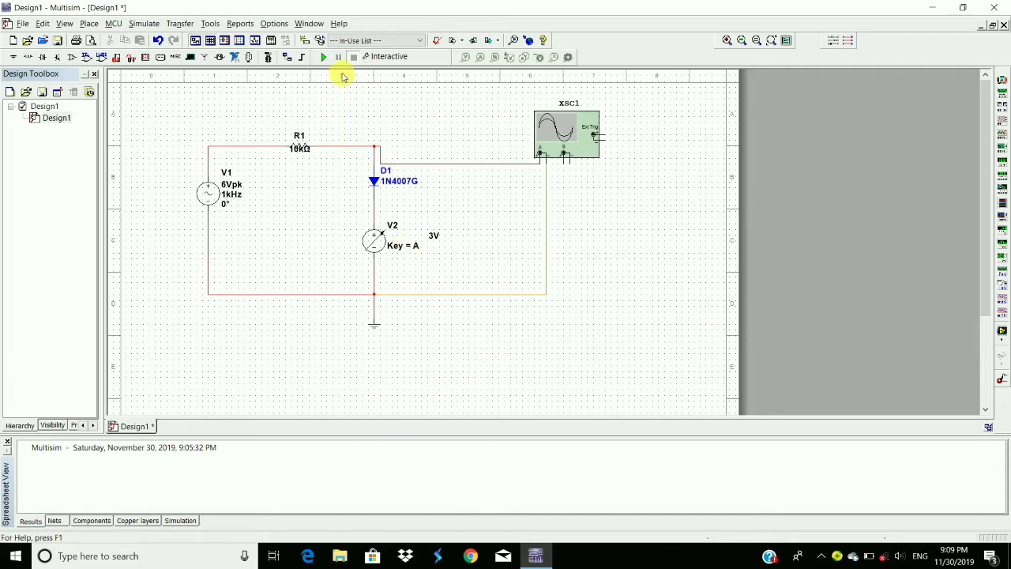
Step: Run the simulation, lower XSC1's timebase to 1 ms/Div, then close the scope window
left_click(323, 59)
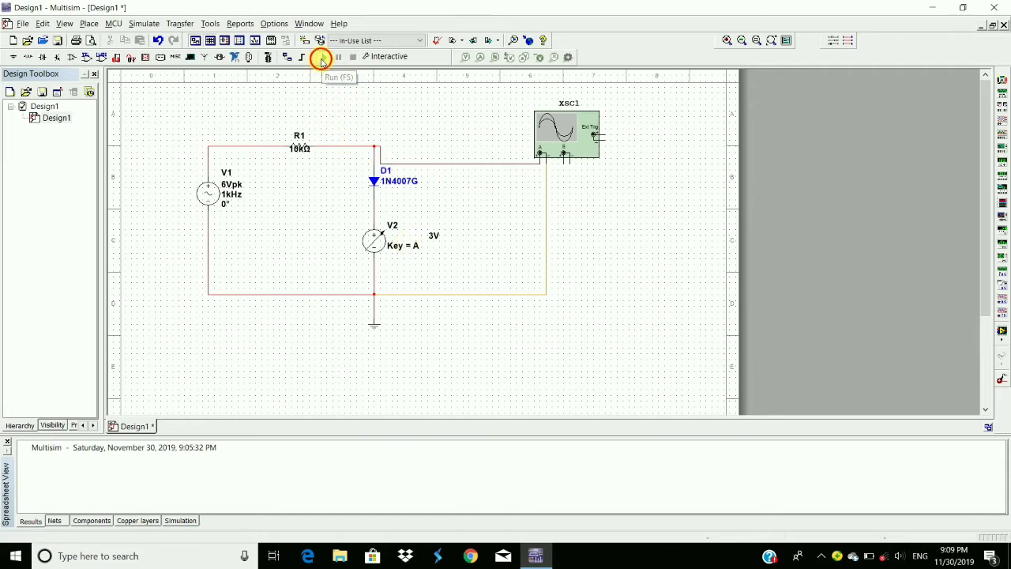
double_click(576, 129)
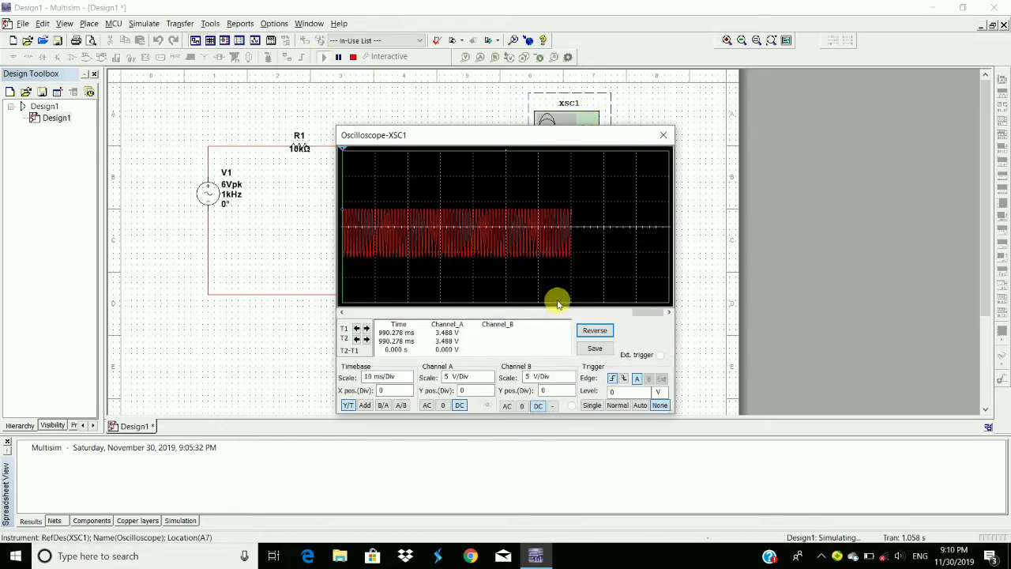
left_click(410, 382)
left_click(410, 383)
left_click(410, 383)
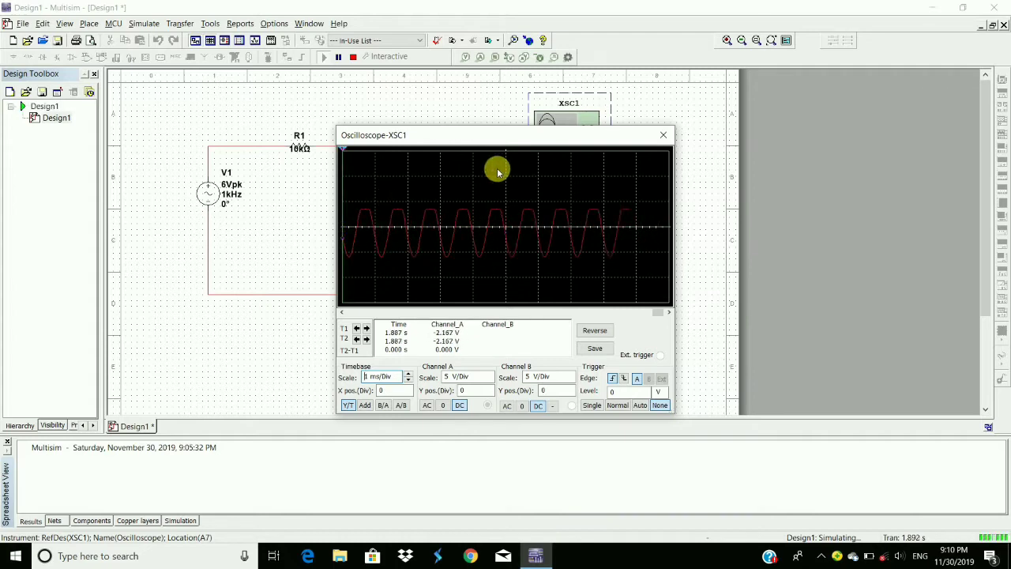
left_click(663, 134)
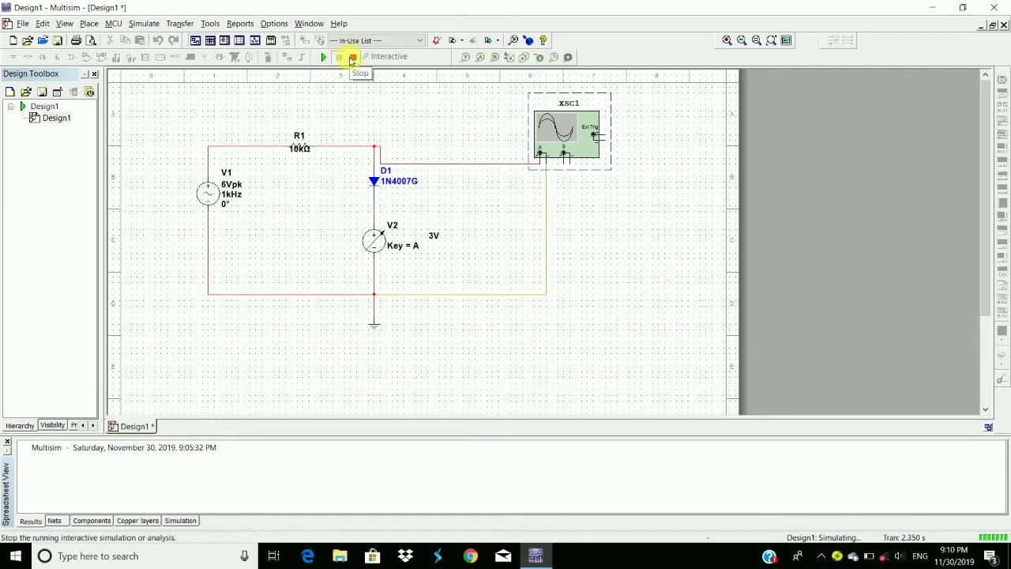
Step: Stop the simulation, rerun it with V2 at 1 V, and open the XSC1 oscilloscope trace
left_click(353, 57)
mouse_move(434, 250)
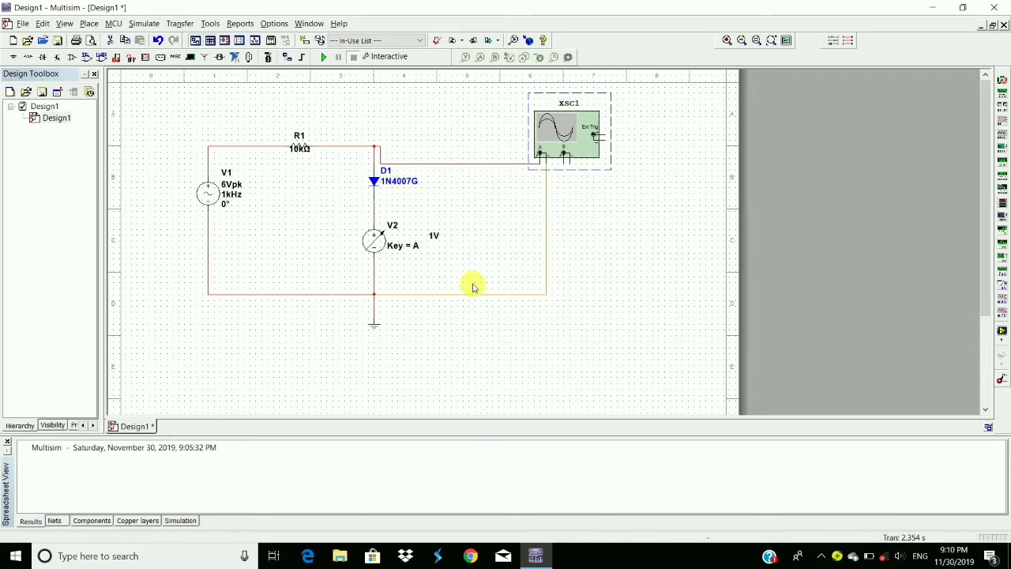
left_click(323, 57)
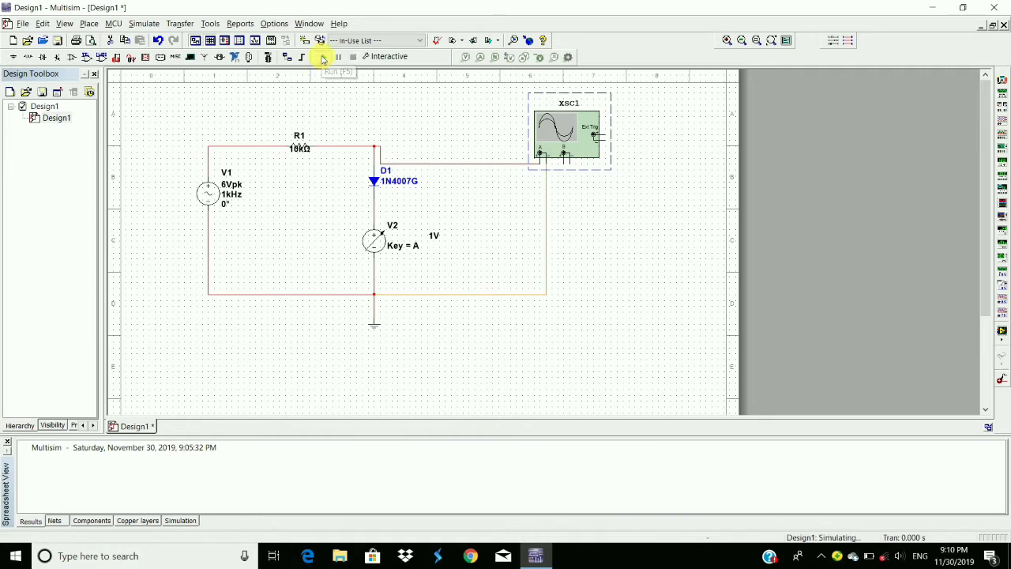
double_click(567, 129)
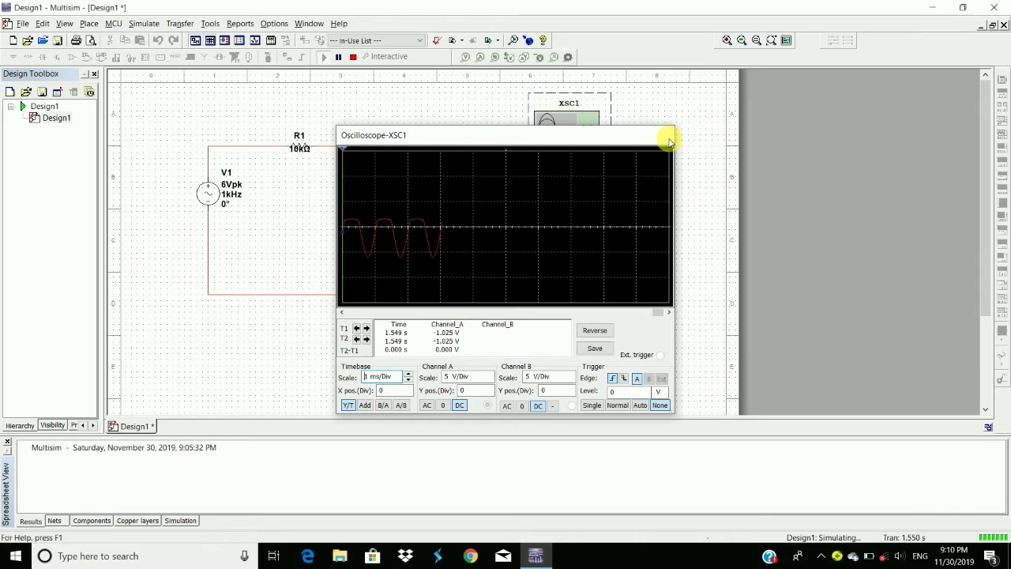
Step: Close the oscilloscope, stop the simulation and delete the wire between D1 and XSC1
left_click(666, 138)
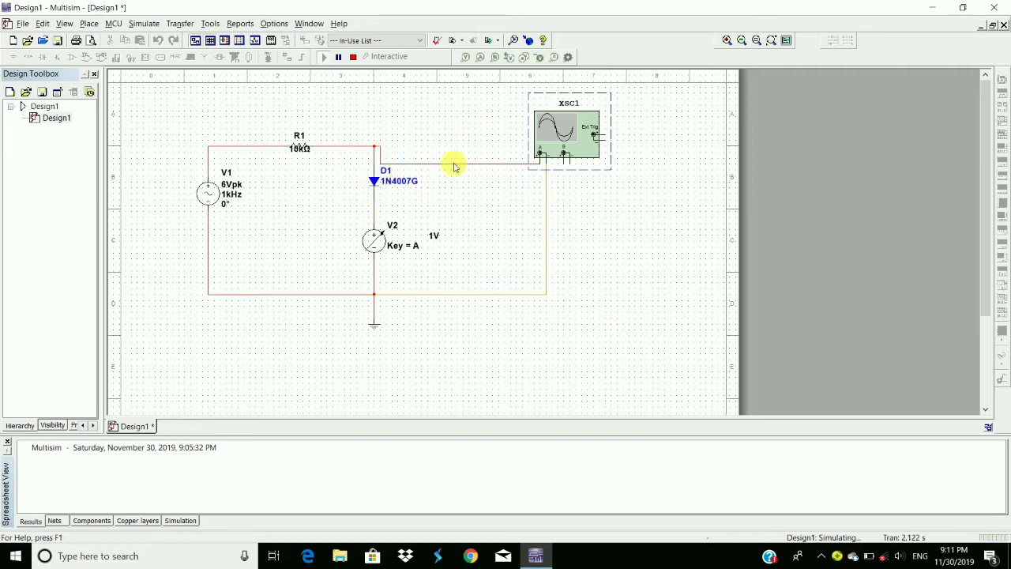
left_click_drag(444, 148, 489, 237)
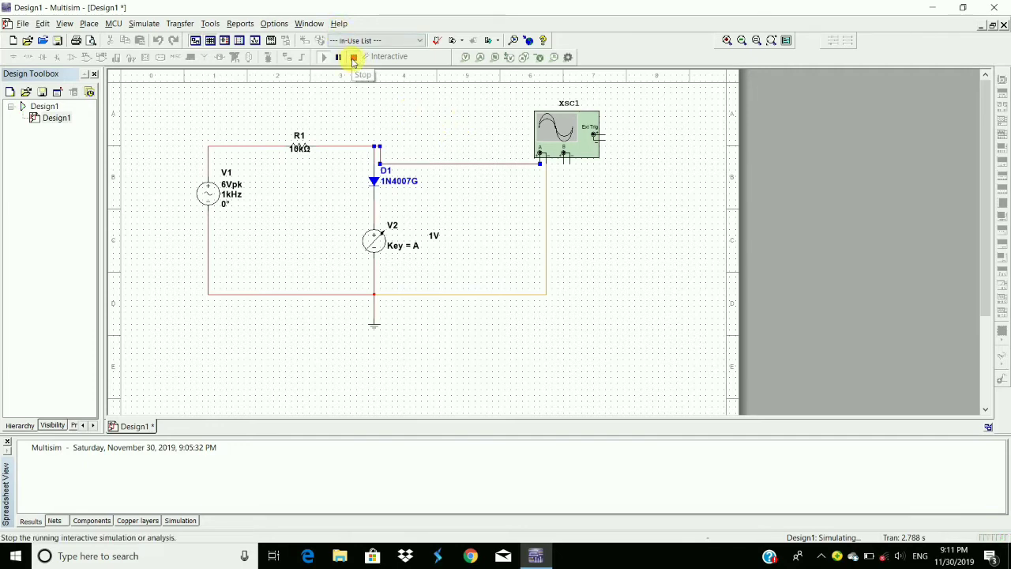
left_click(353, 60)
key("Delete")
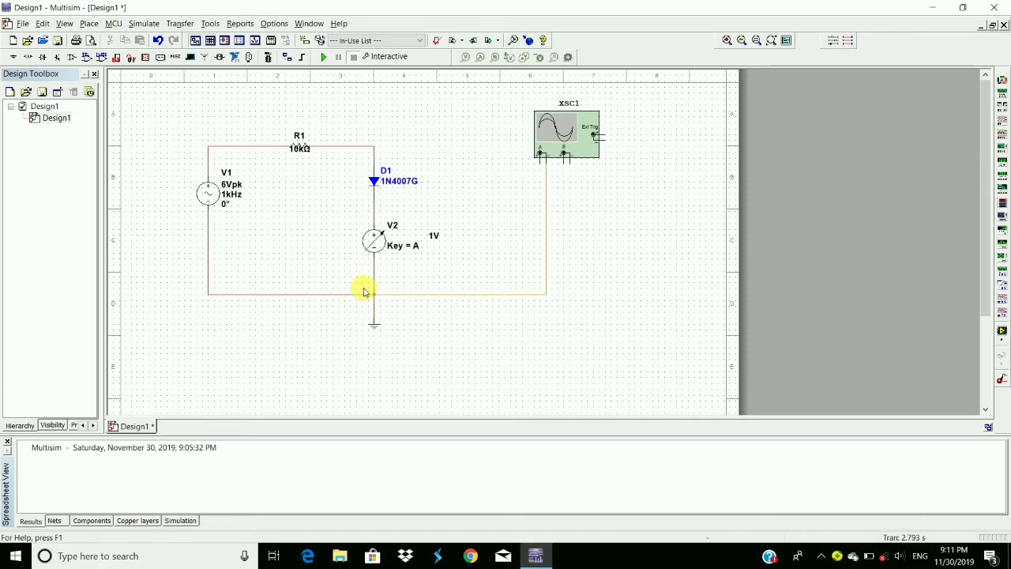
Step: Delete the bottom ground wires and the R1-to-D1 wire
left_click_drag(356, 288, 409, 312)
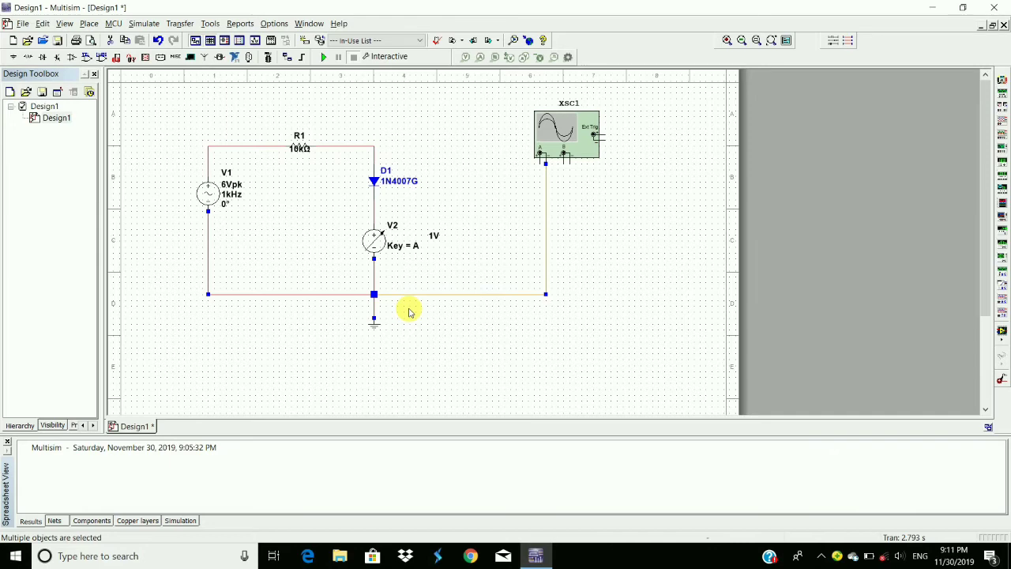
key("Delete")
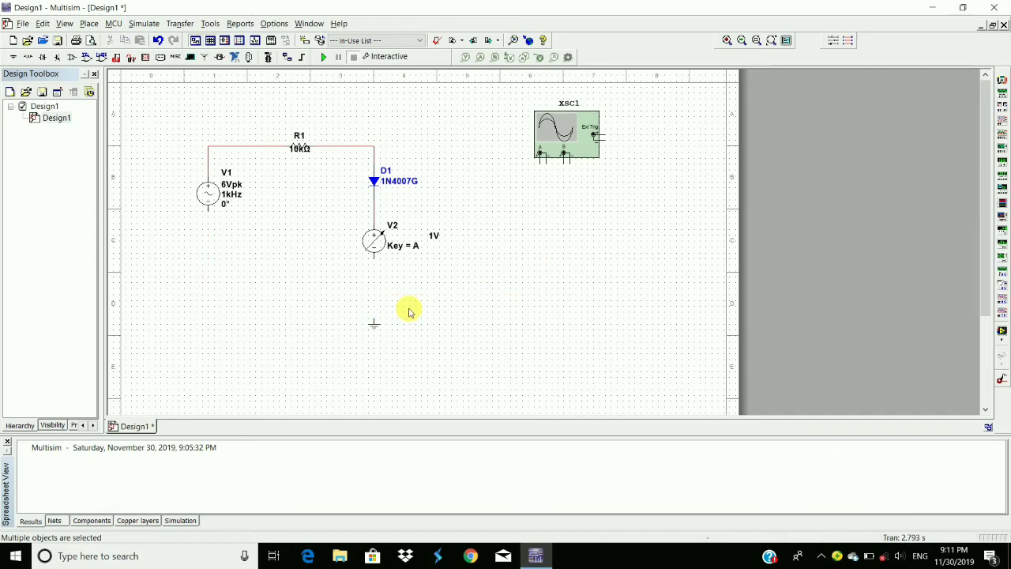
mouse_move(373, 259)
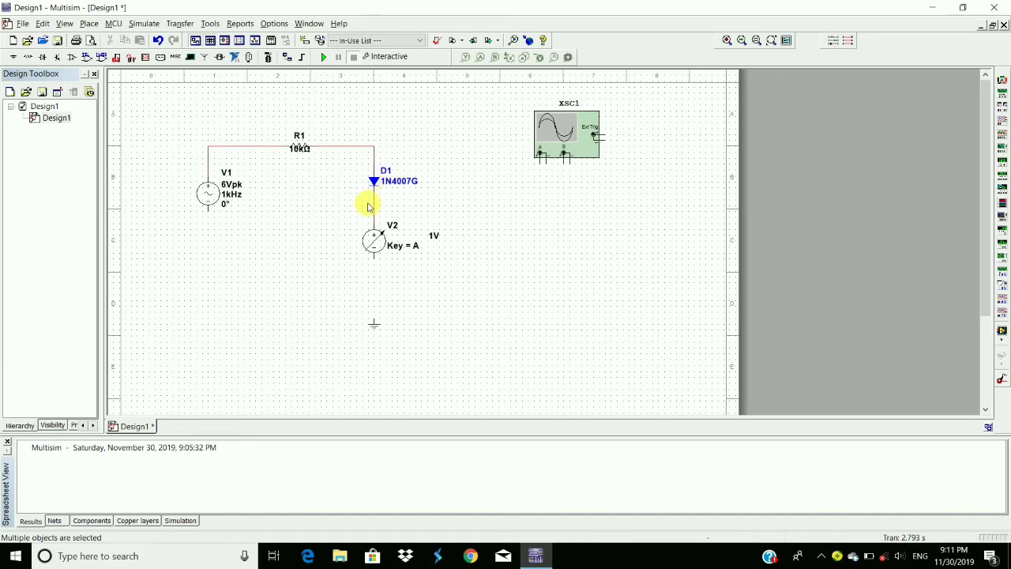
left_click_drag(368, 204, 401, 215)
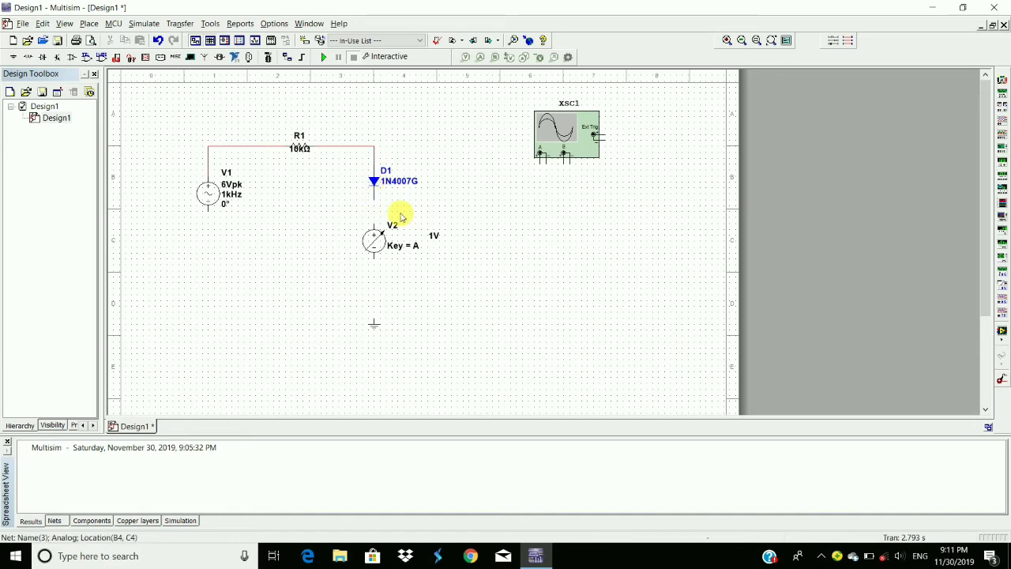
left_click(364, 204)
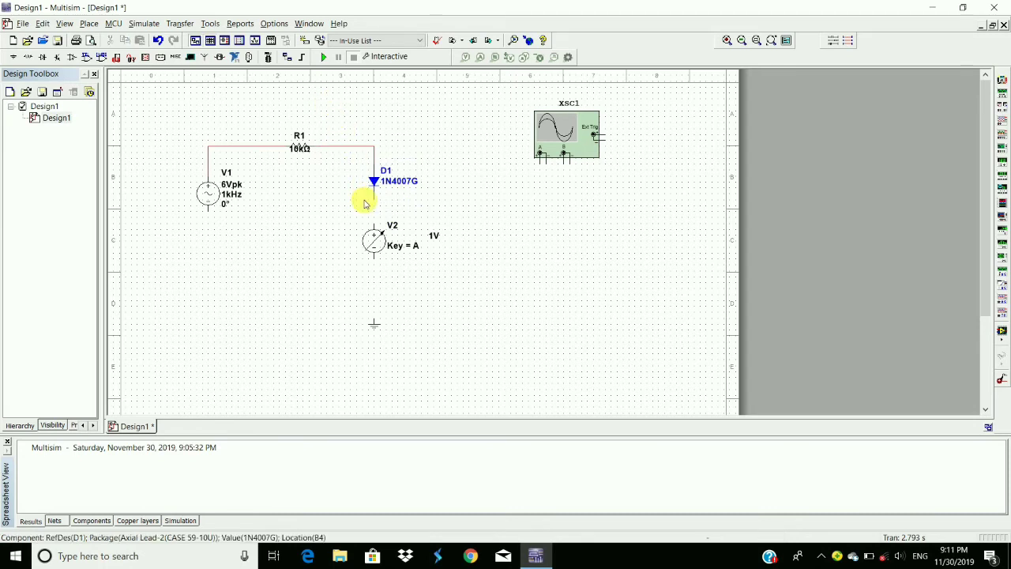
left_click(350, 151)
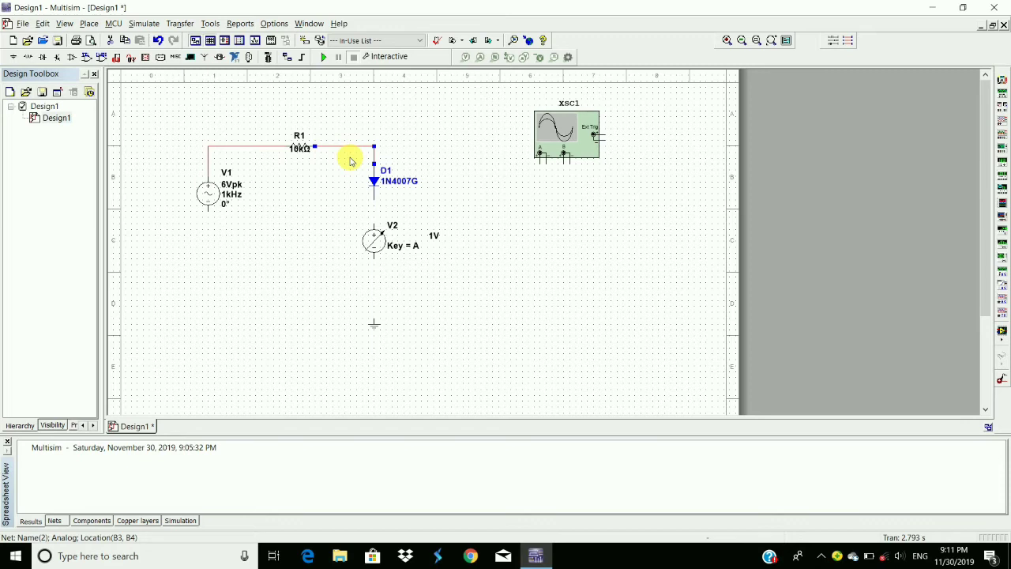
key("Delete")
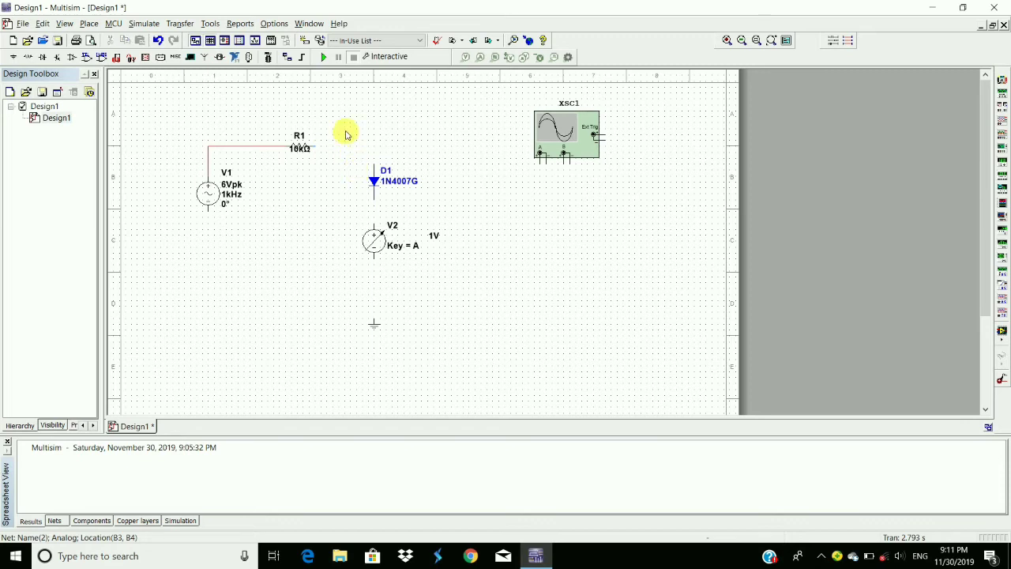
Step: Rotate D1 and V2 by 180° with Ctrl+R twice each, then wire R1 to D1's top pin
left_click(374, 180)
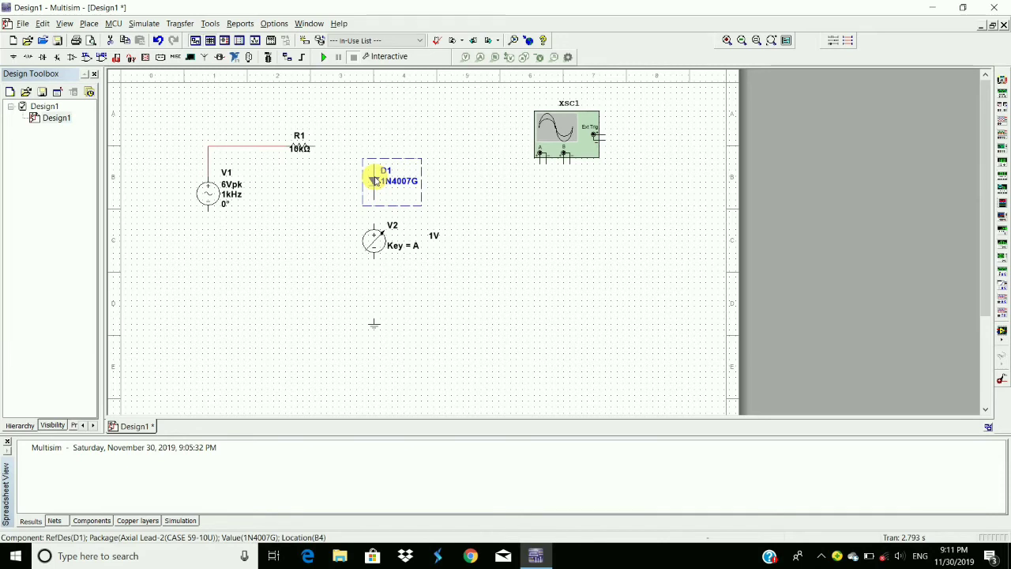
key("ctrl+r")
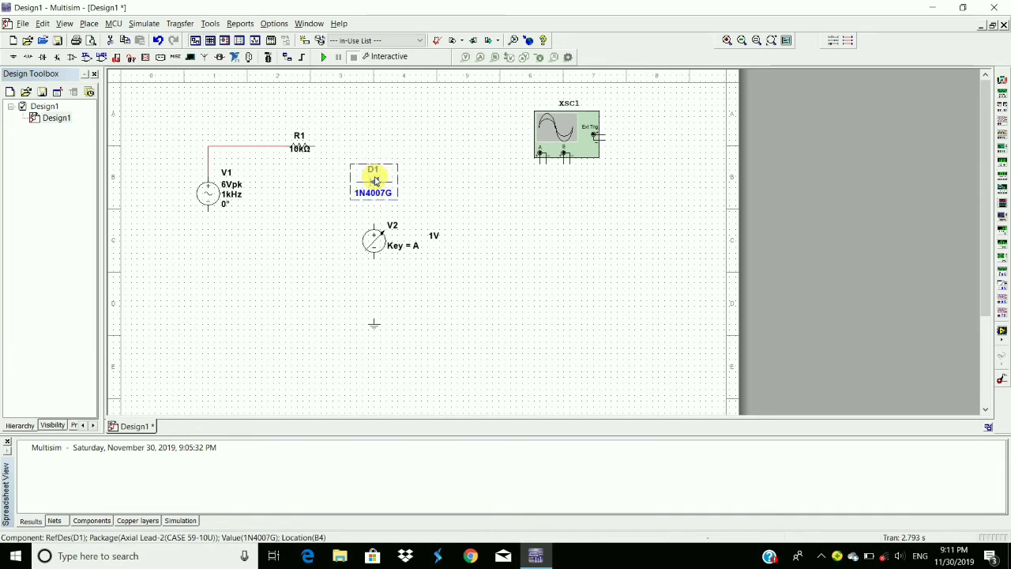
key("ctrl+r")
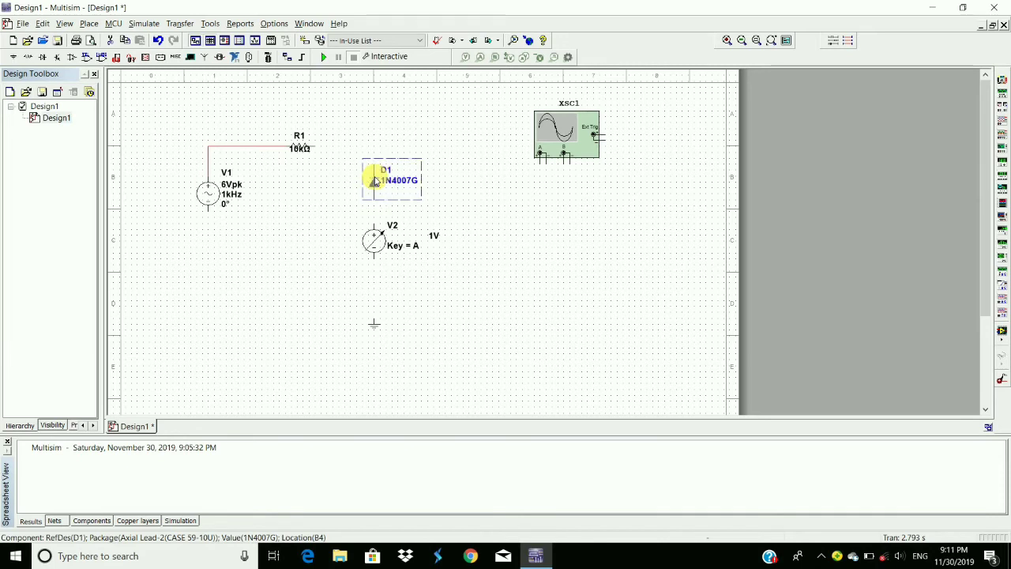
left_click(374, 245)
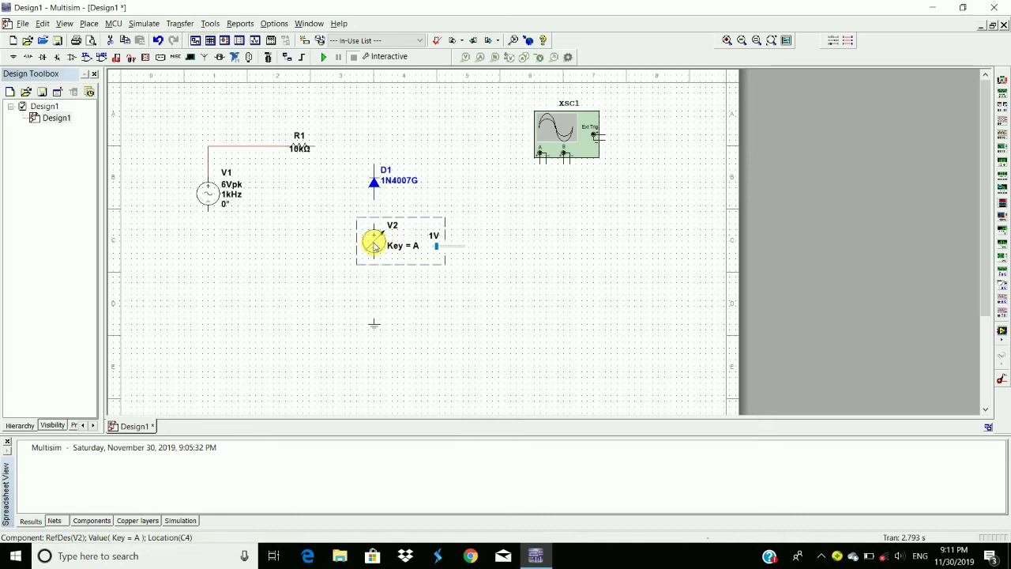
key("ctrl+r")
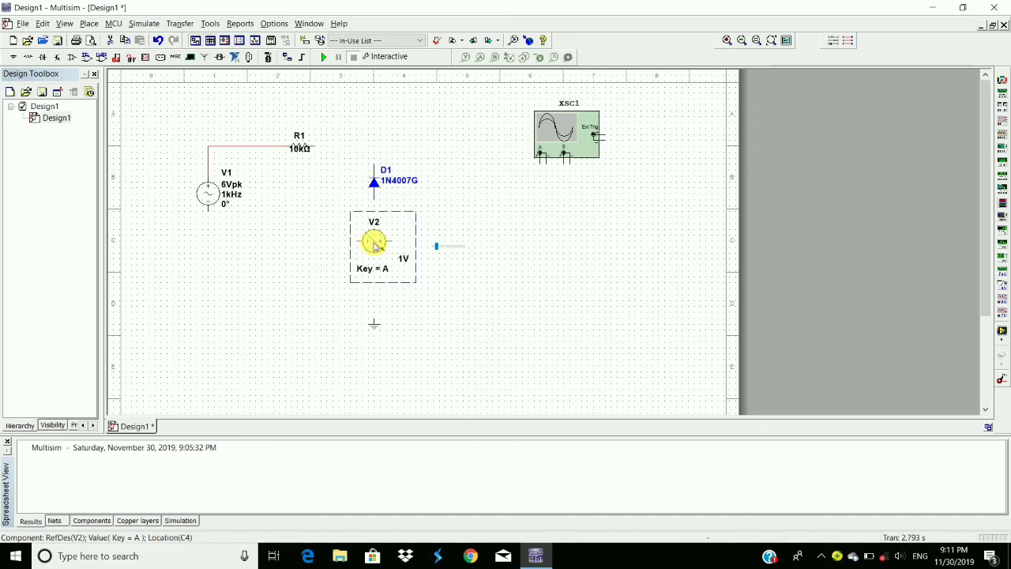
key("ctrl+r")
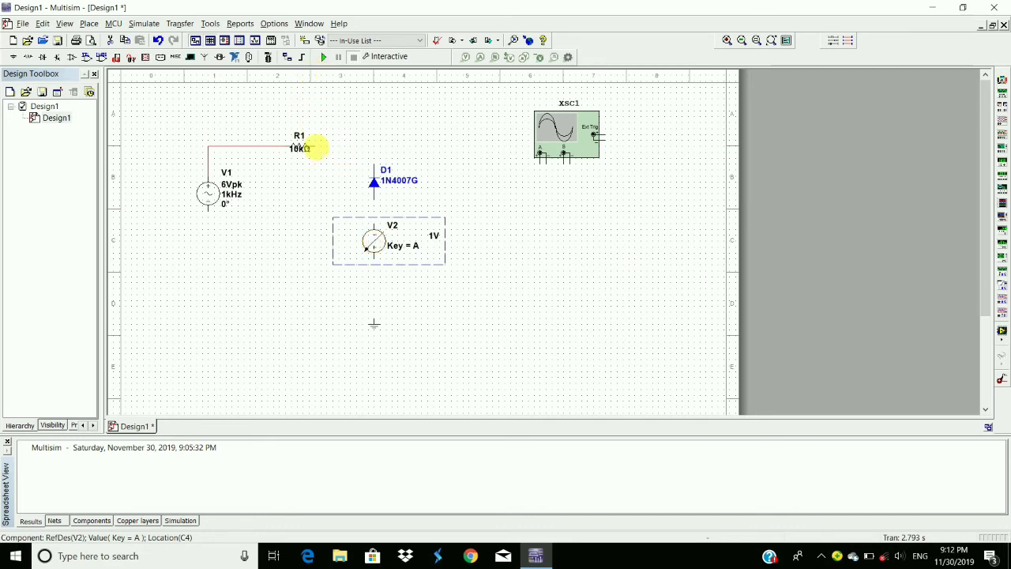
left_click(312, 146)
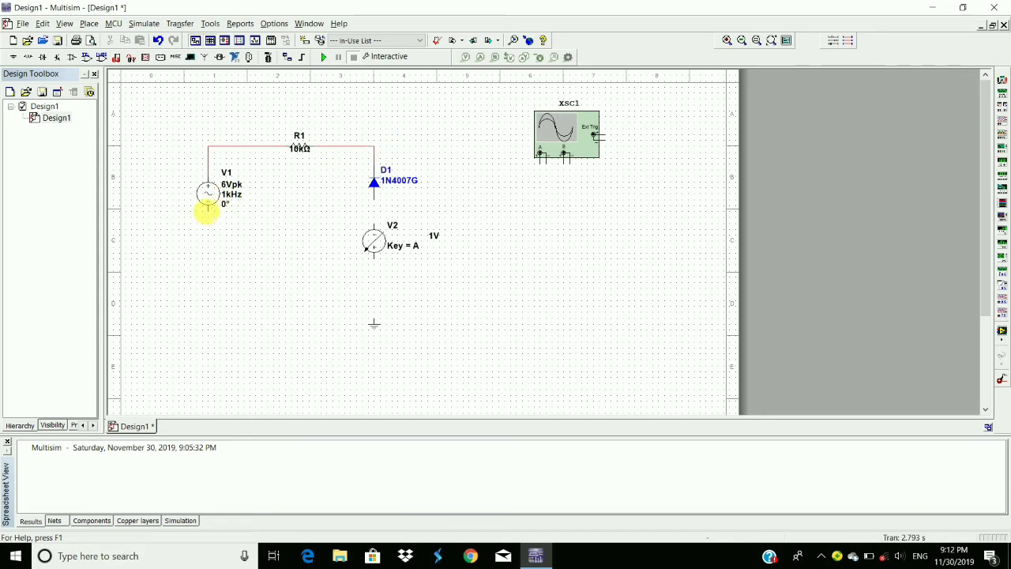
Step: Wire V1's bottom to ground, and XSC1 to the node above D1 and V2's bottom node
left_click(207, 209)
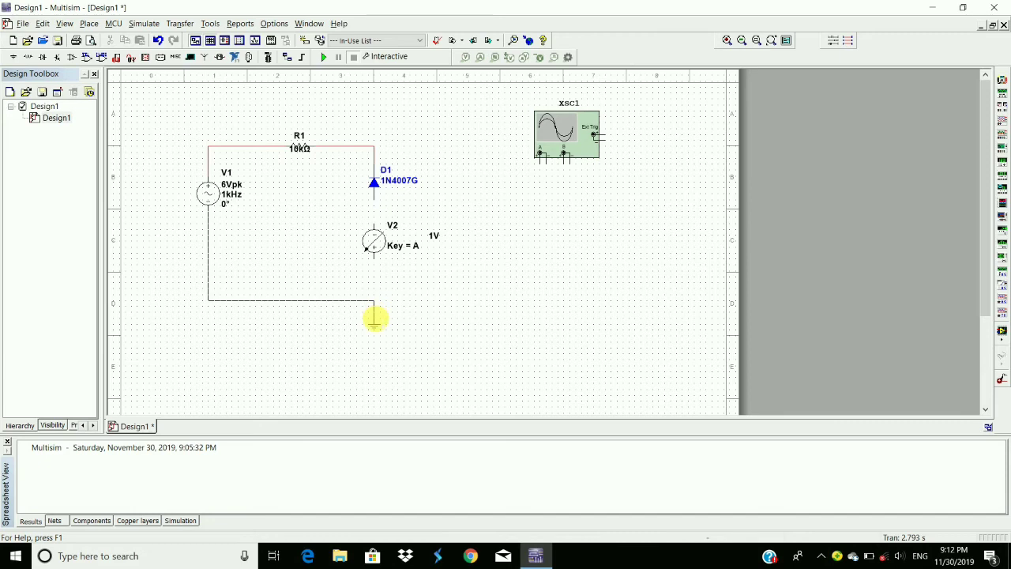
left_click(374, 318)
mouse_move(373, 241)
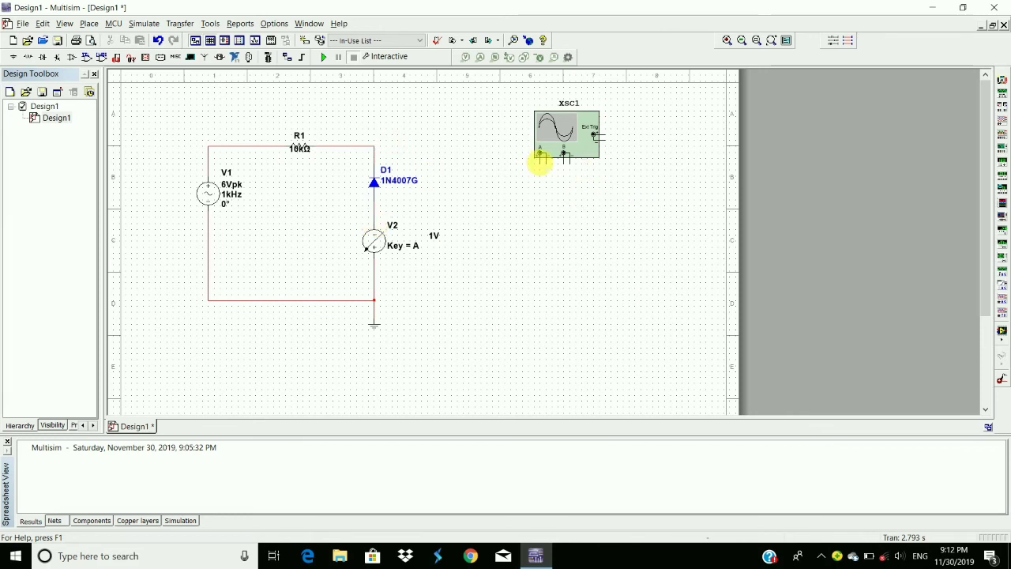
left_click(540, 158)
left_click(375, 147)
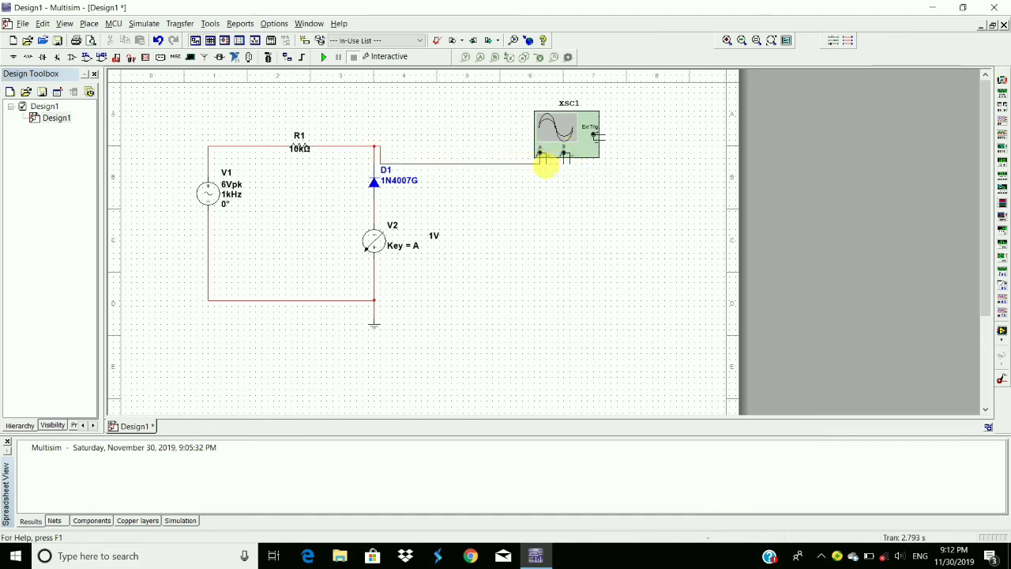
left_click(545, 162)
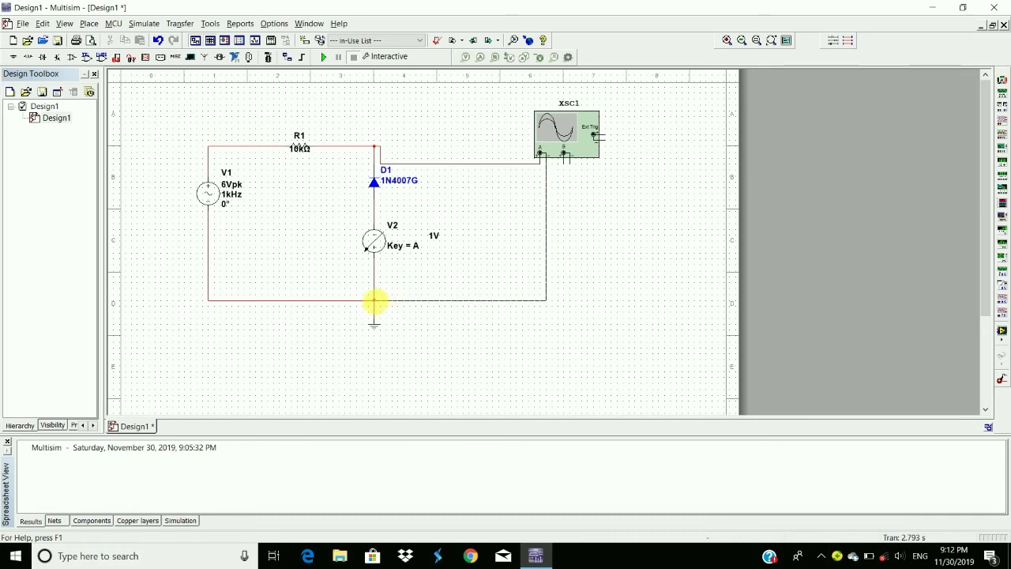
left_click(374, 300)
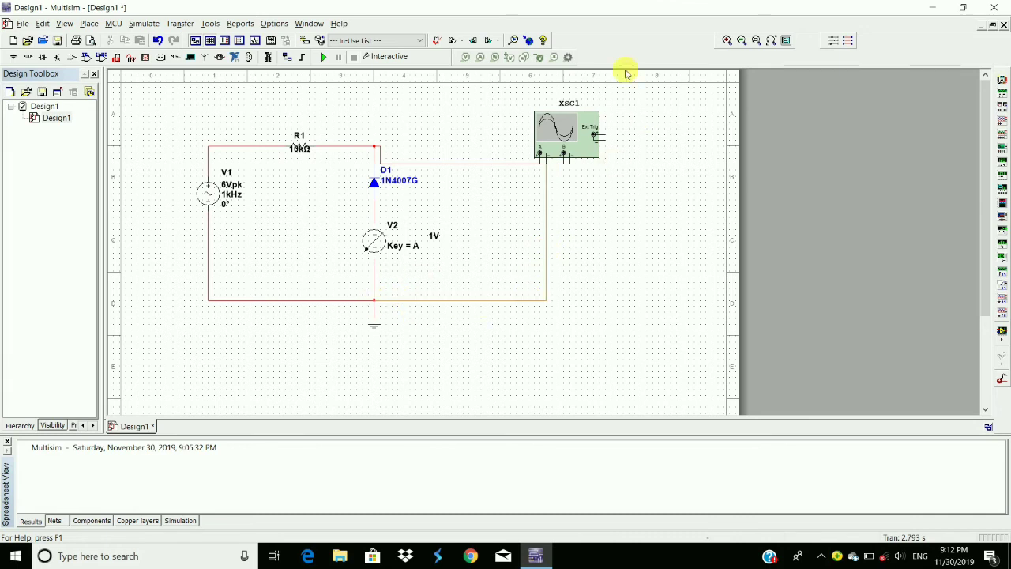
Step: Run the simulation and open XSC1 to see the trace clipped at its lower peaks
left_click(321, 59)
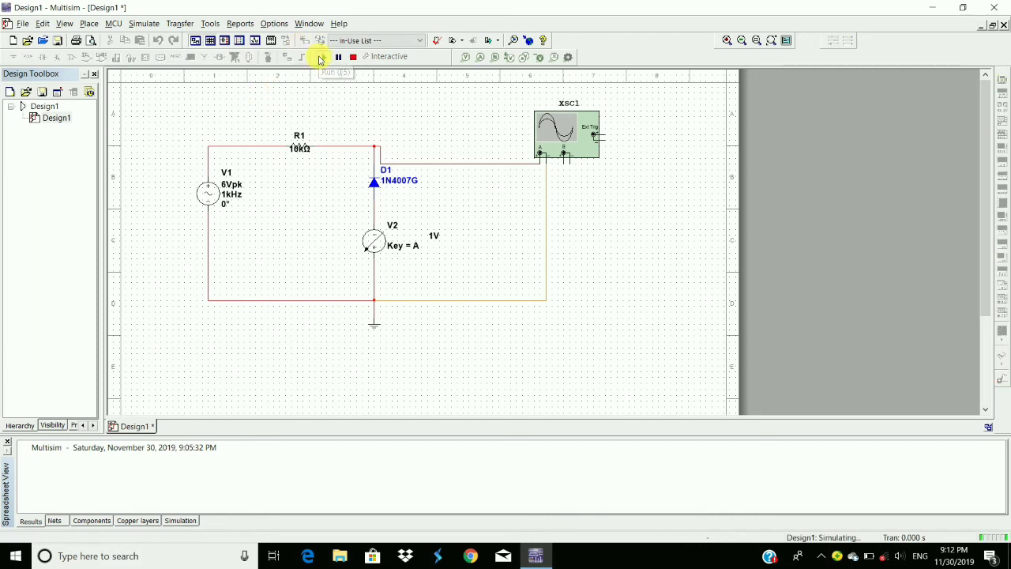
double_click(558, 127)
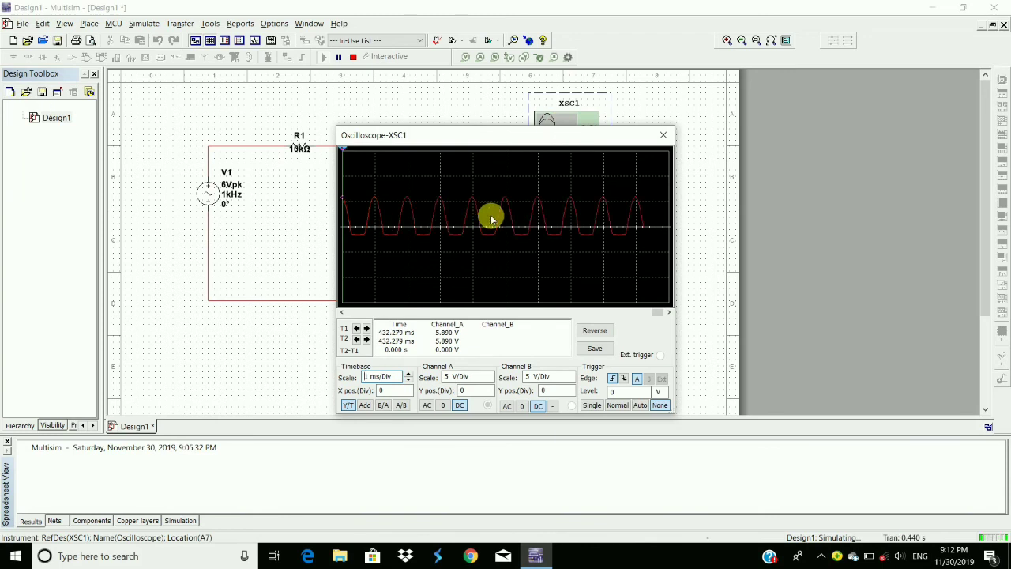